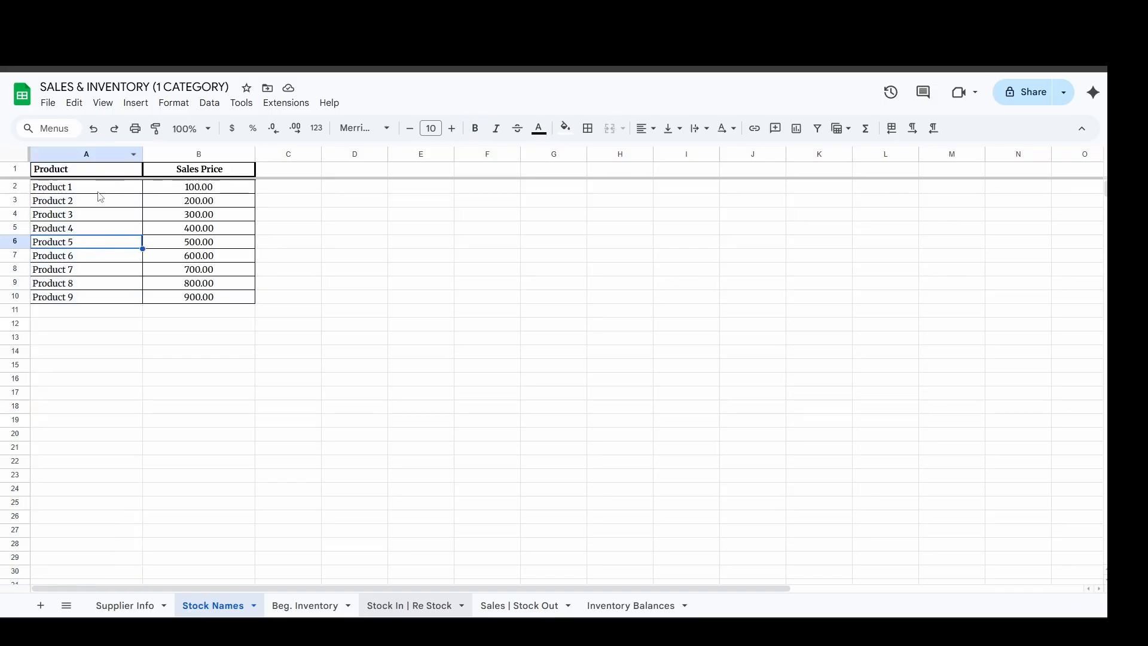
Review the product names and their sales prices in the Stock Names sheet.
{"action": "left_click", "coordinate": [100, 188]}
{"action": "left_click", "coordinate": [102, 244]}
{"action": "left_click", "coordinate": [102, 283]}
{"action": "left_click", "coordinate": [96, 214]}
{"action": "left_click", "coordinate": [102, 201]}
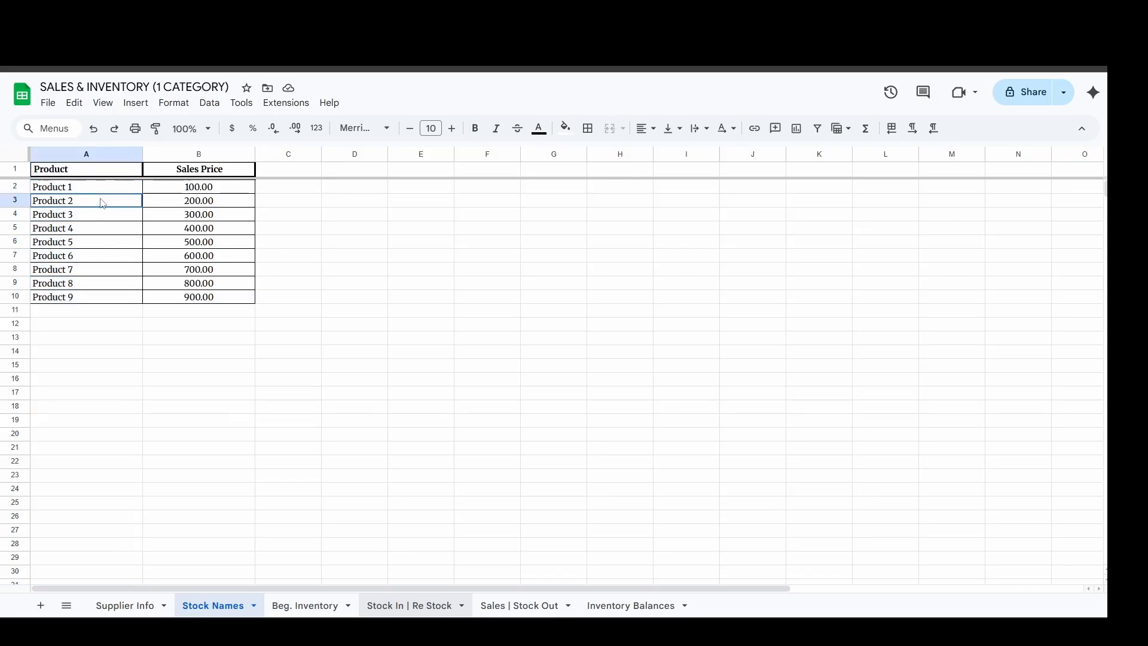
{"action": "left_click", "coordinate": [230, 150]}
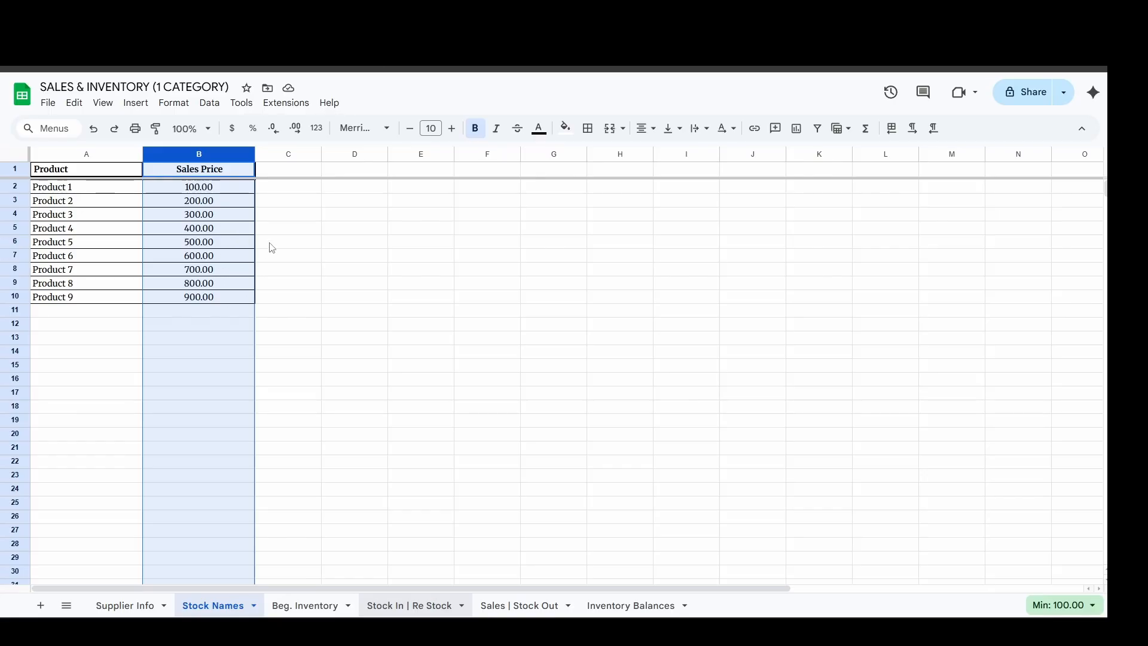
{"action": "left_click", "coordinate": [276, 204]}
{"action": "left_click", "coordinate": [236, 203]}
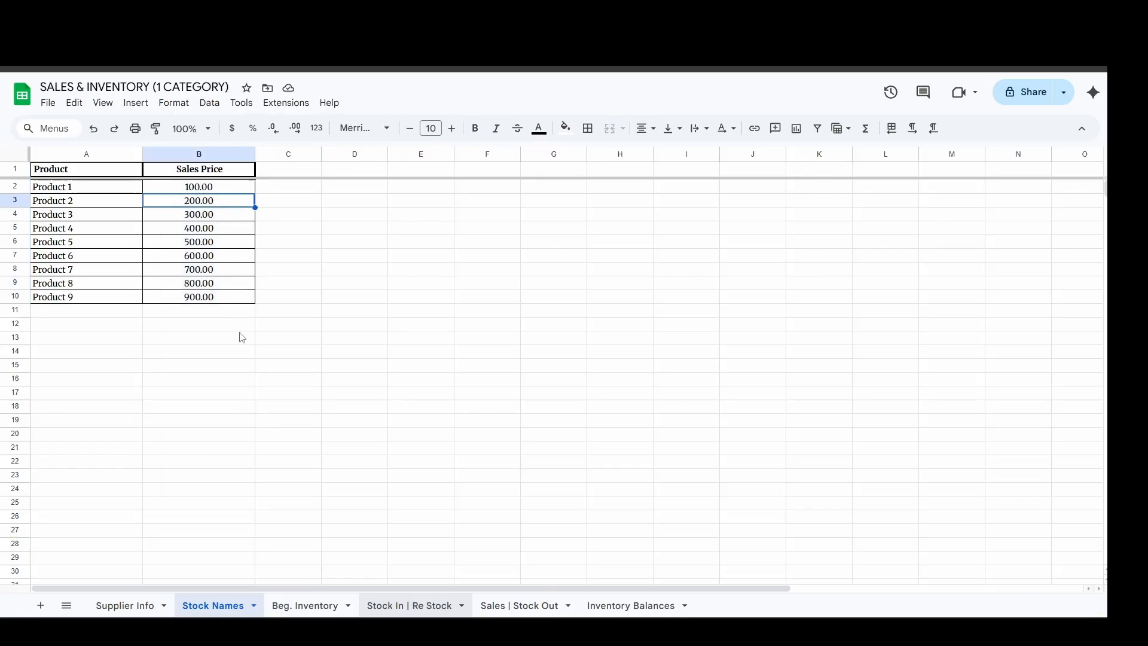
Enter the date January 1, 2026 in row 2 of the Beg. Inventory sheet and widen the Date column to fit it.
{"action": "left_click", "coordinate": [332, 604]}
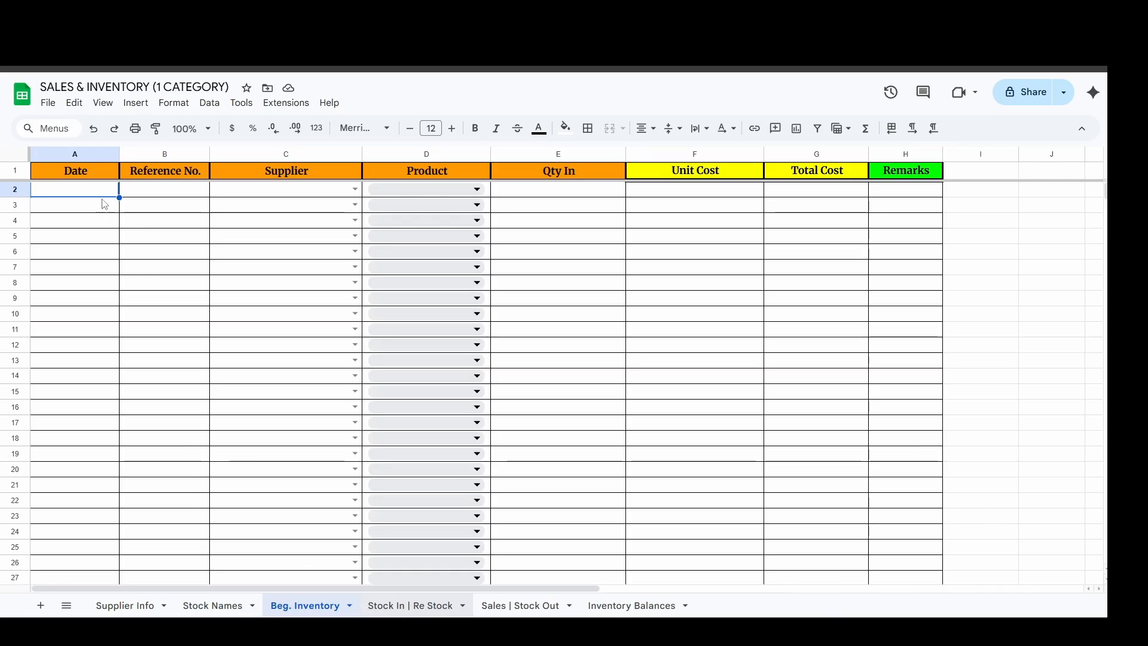
{"action": "type", "text": "1/1"}
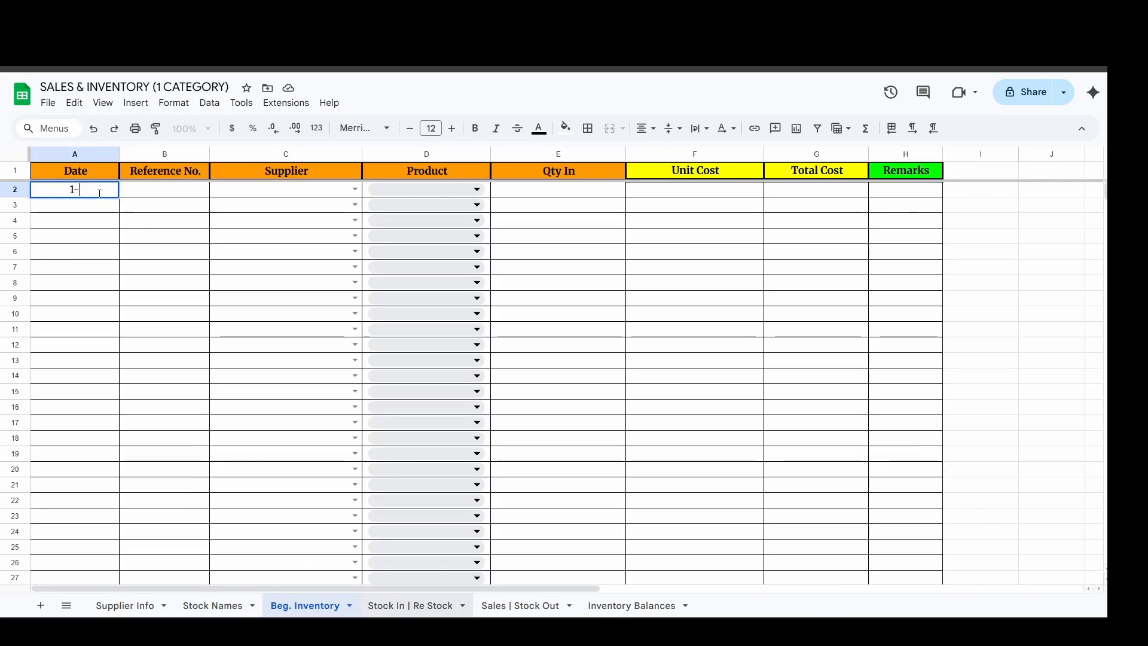
{"action": "key", "text": "Return"}
{"action": "left_click", "coordinate": [100, 191]}
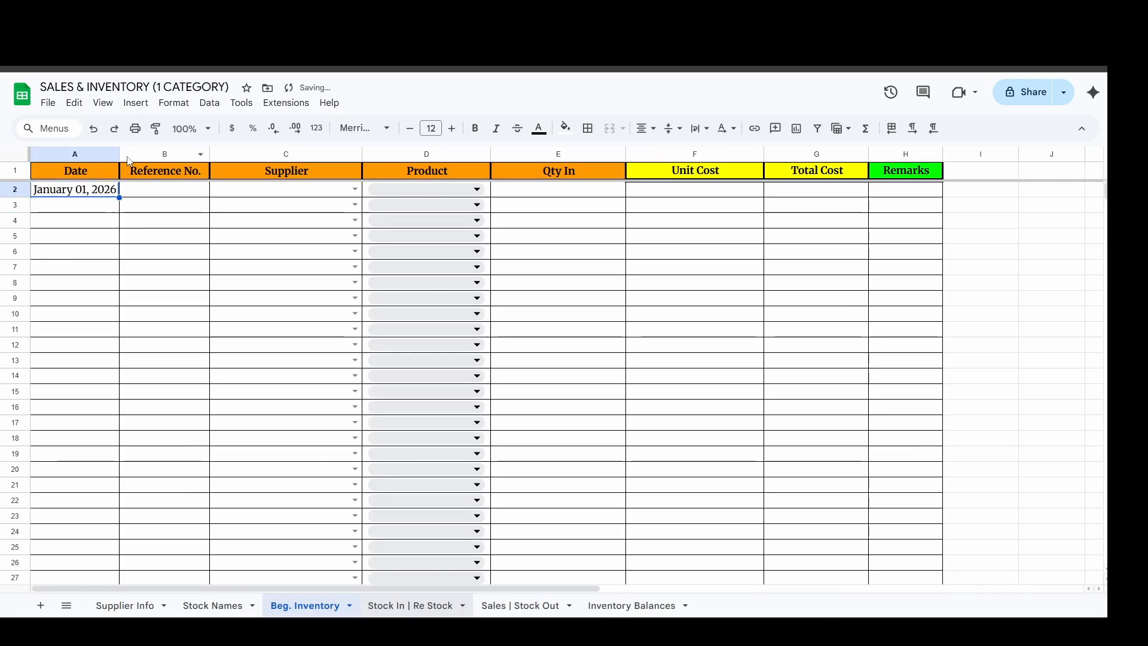
{"action": "left_click_drag", "start_coordinate": [120, 155], "coordinate": [144, 156]}
{"action": "key", "text": "Tab"}
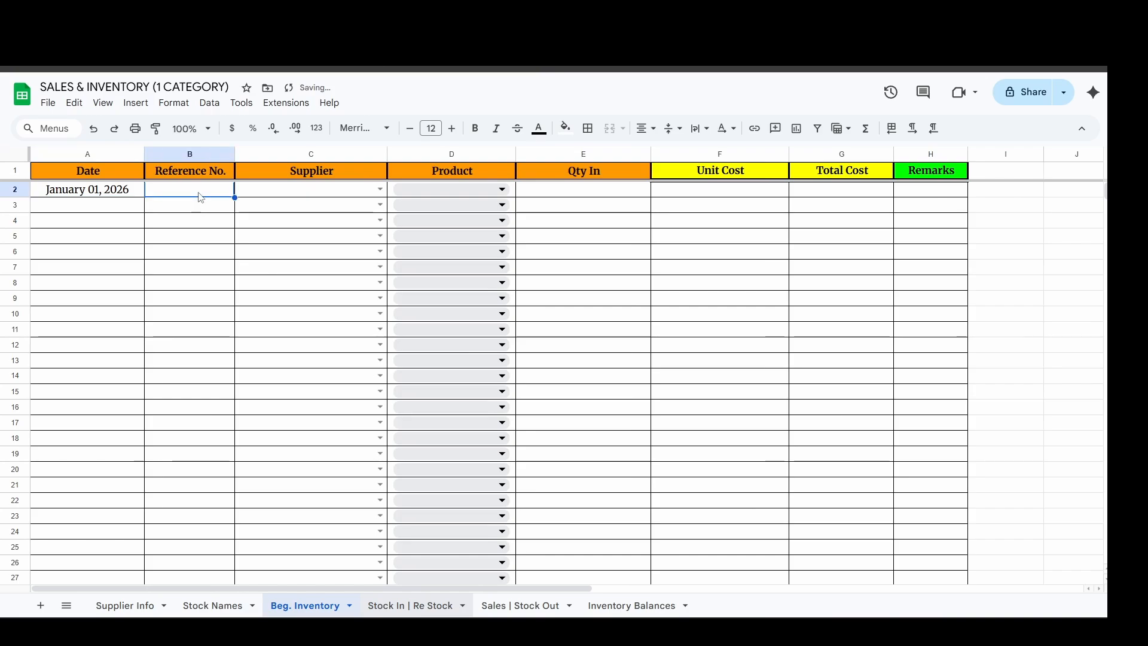
Widen the Reference No. column and enter Ref#1 as the reference in row 2.
{"action": "left_click_drag", "start_coordinate": [233, 157], "coordinate": [249, 154]}
{"action": "left_click", "coordinate": [288, 195]}
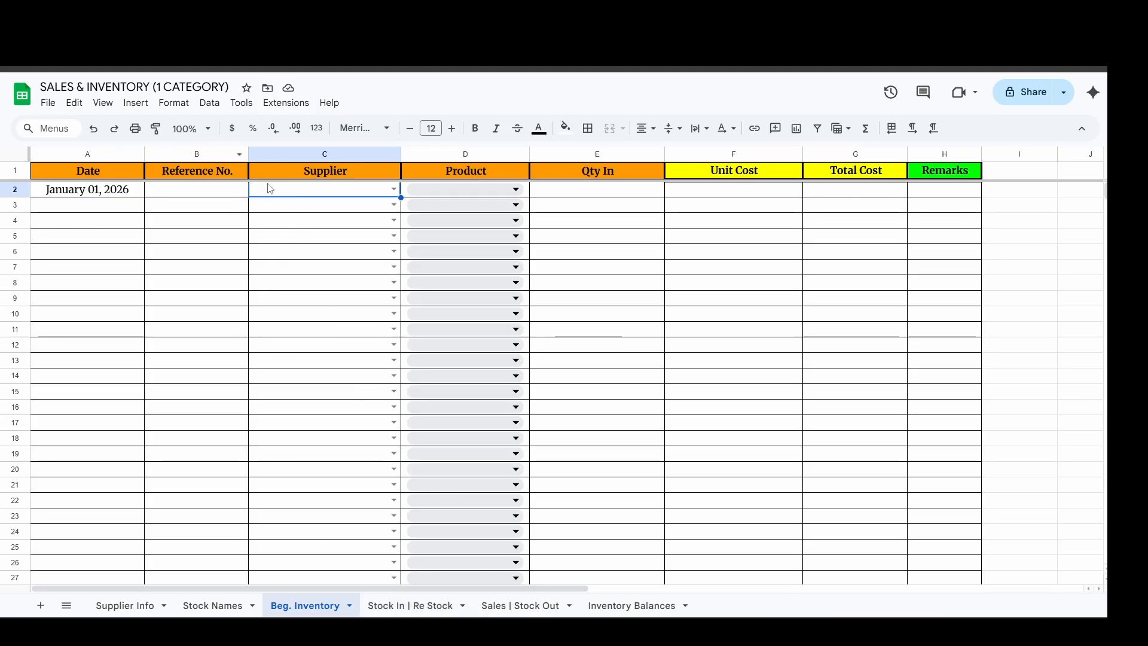
{"action": "left_click", "coordinate": [242, 189]}
{"action": "left_click_drag", "start_coordinate": [251, 152], "coordinate": [260, 153]}
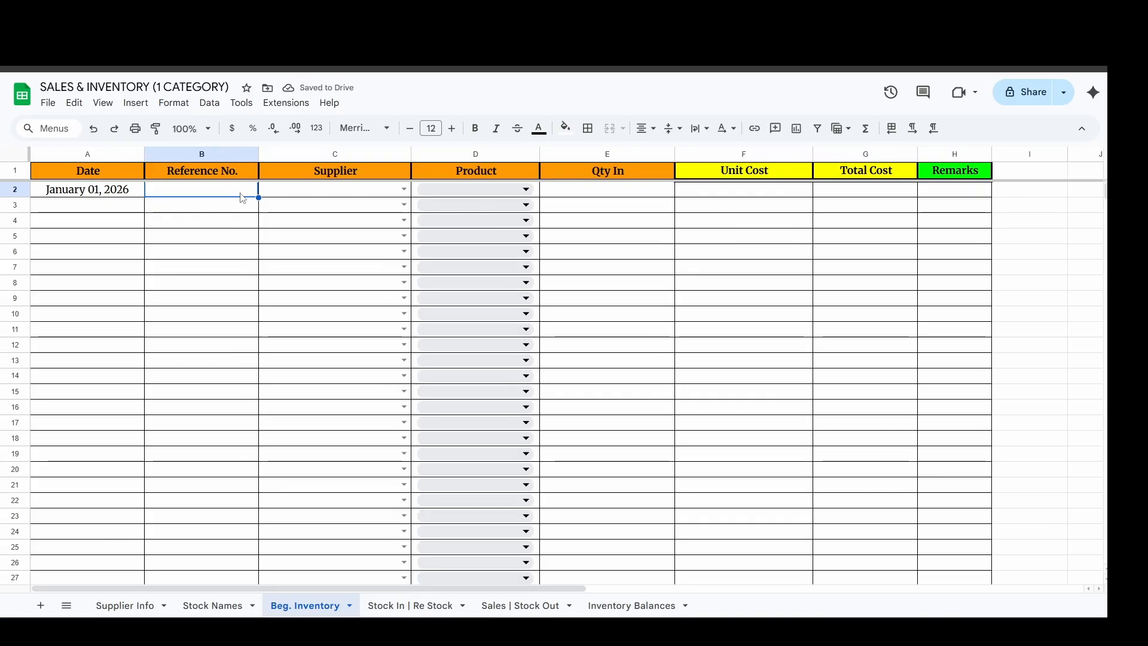
{"action": "type", "text": "Ref"}
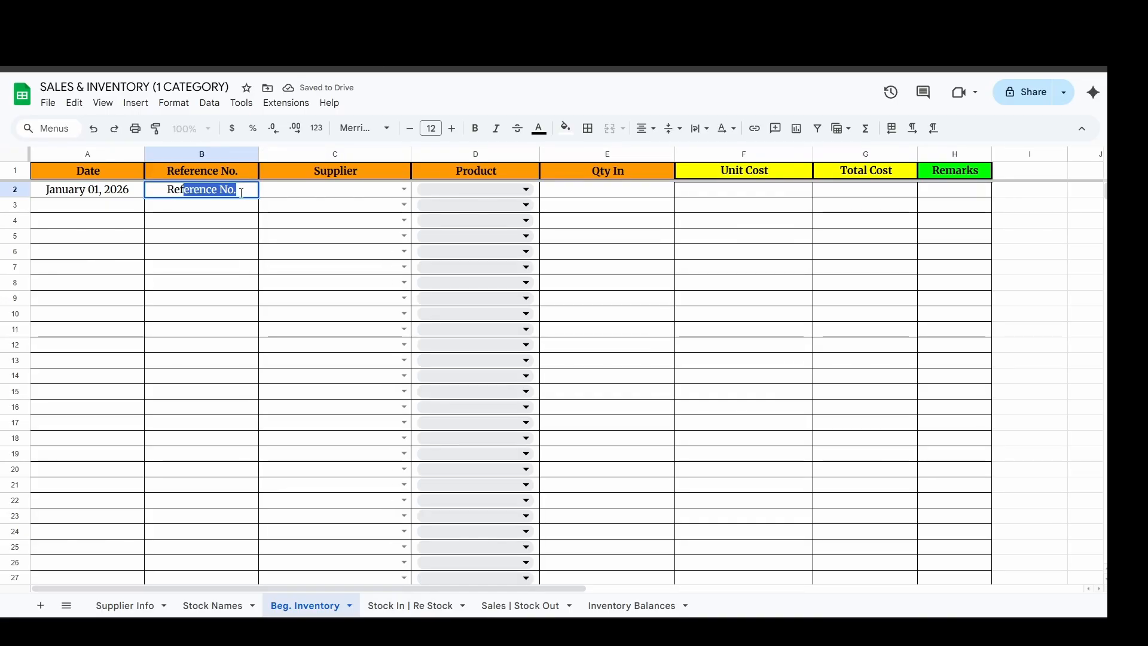
{"action": "type", "text": "#1"}
{"action": "key", "text": "Return"}
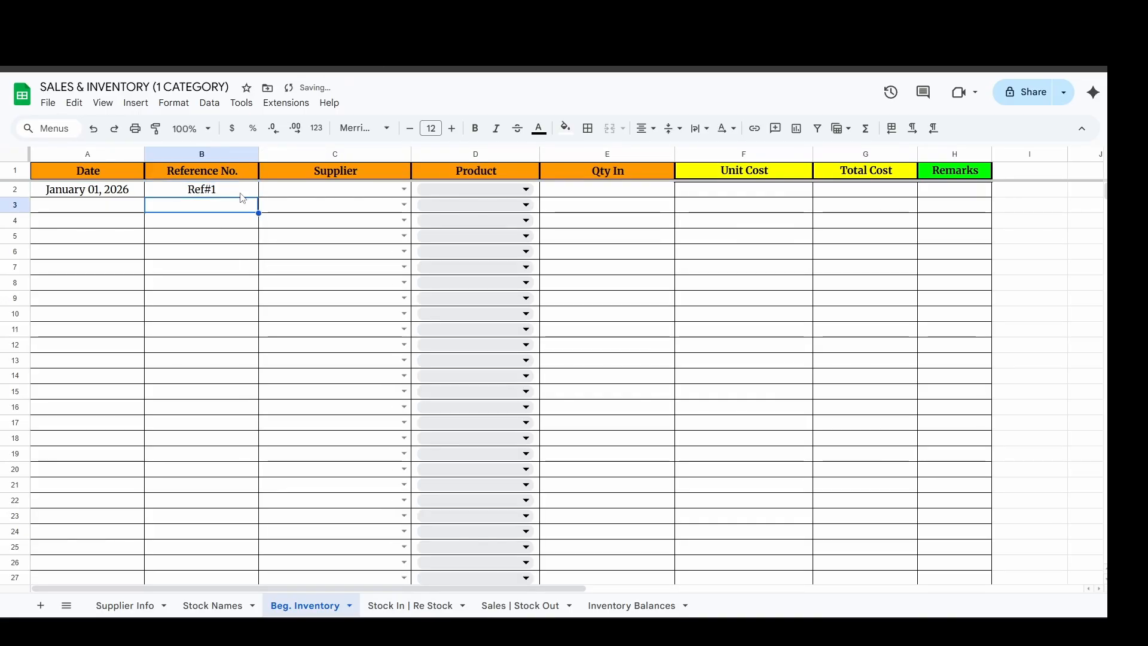
Choose Supplier D as the supplier and Product 1 as the product in row 2 of Beg. Inventory.
{"action": "left_click", "coordinate": [362, 189]}
{"action": "left_click", "coordinate": [404, 189]}
{"action": "left_click", "coordinate": [281, 259]}
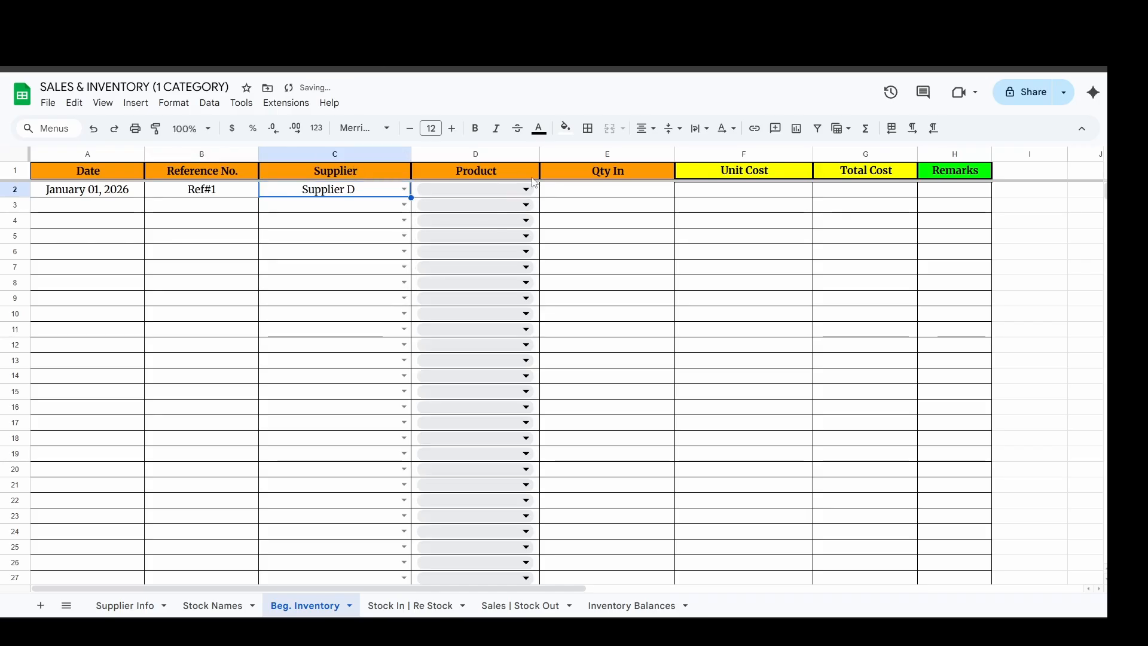
{"action": "left_click", "coordinate": [525, 190]}
{"action": "left_click", "coordinate": [472, 210]}
Enter a Qty In of 100 and a Unit Cost of 50 for the Product 1 beginning inventory.
{"action": "left_click", "coordinate": [581, 191]}
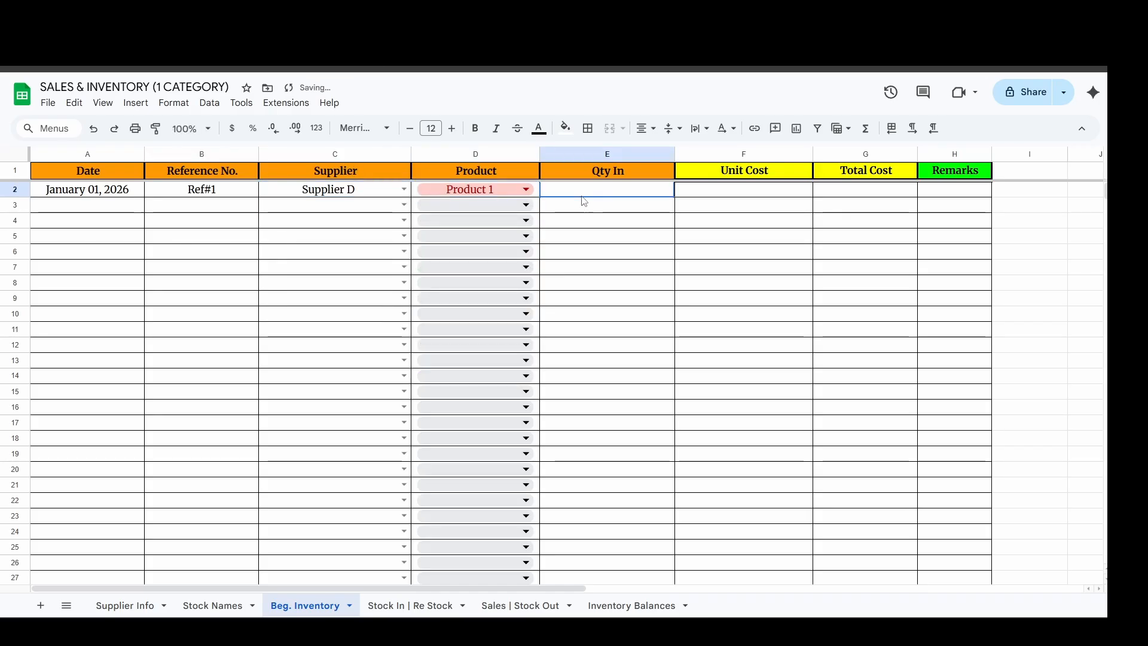
{"action": "type", "text": "100"}
{"action": "key", "text": "Return"}
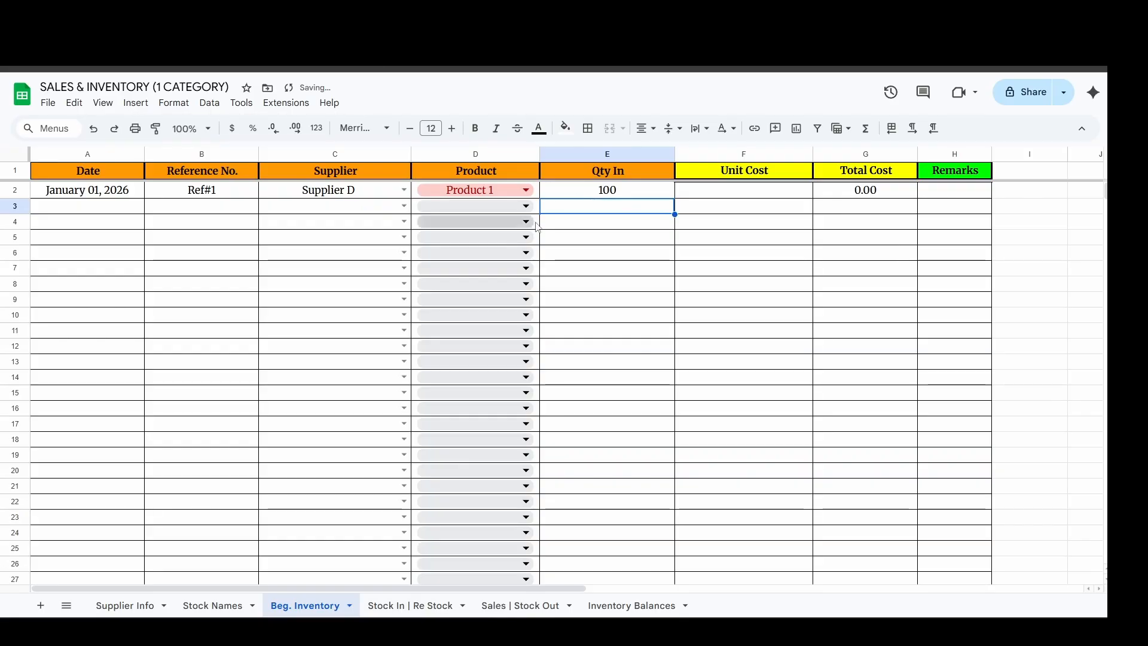
{"action": "left_click", "coordinate": [739, 195]}
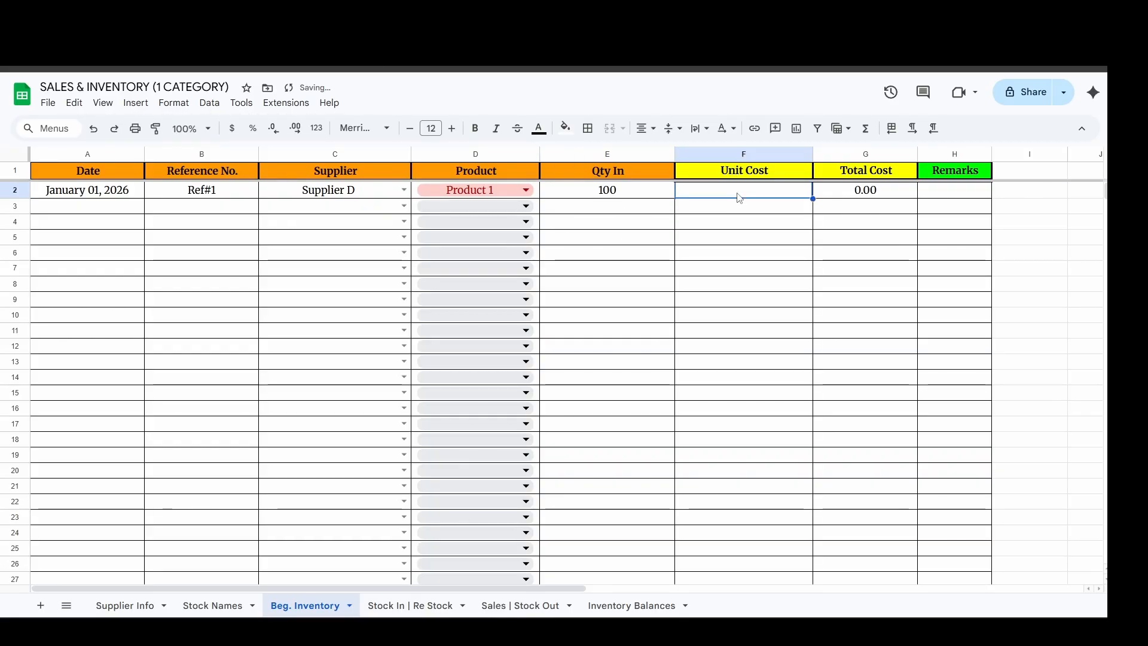
{"action": "type", "text": "50"}
{"action": "key", "text": "Return"}
{"action": "left_click", "coordinate": [740, 195]}
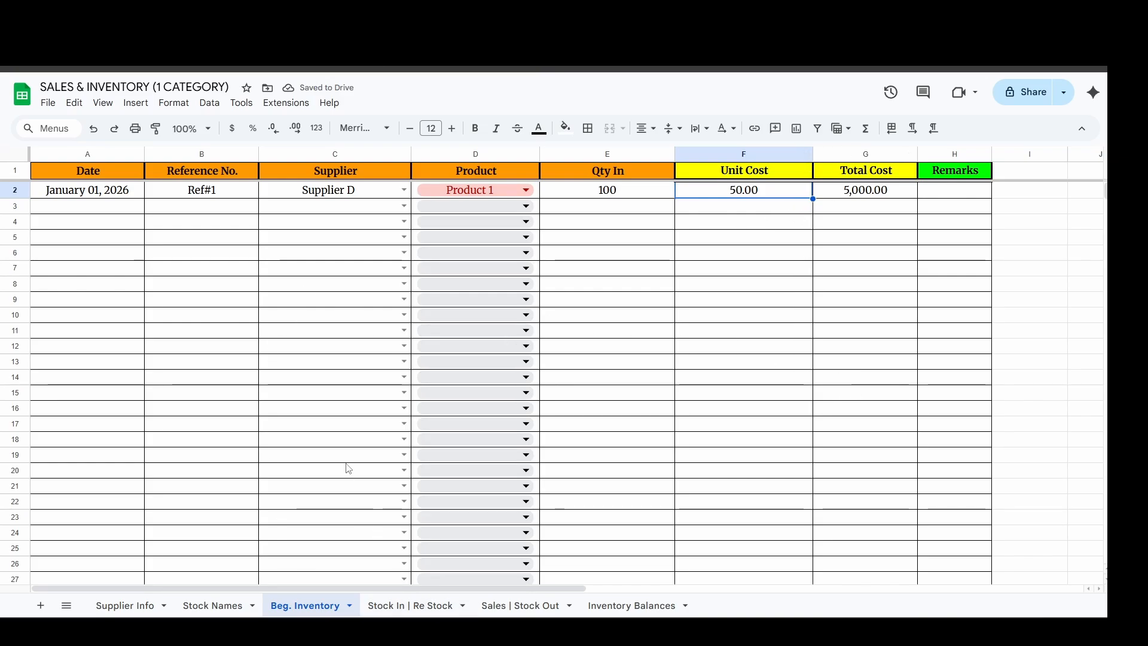
Enter the date January 1, 2026 in row 2 of the Stock In | Re Stock sheet.
{"action": "left_click", "coordinate": [403, 606]}
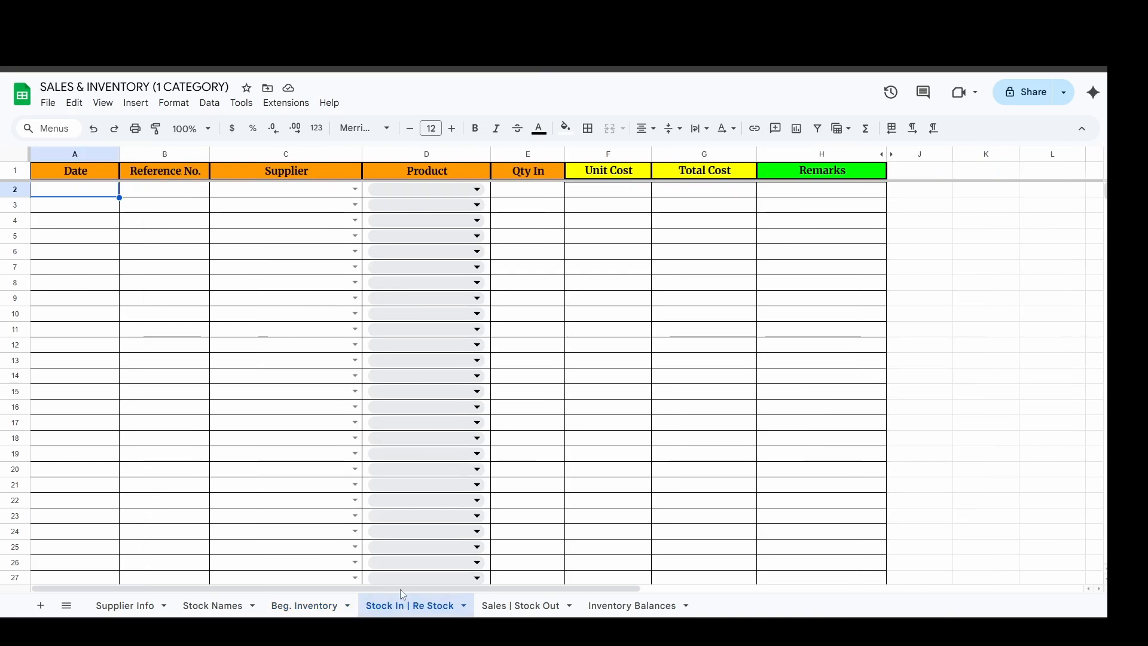
{"action": "type", "text": "1/1"}
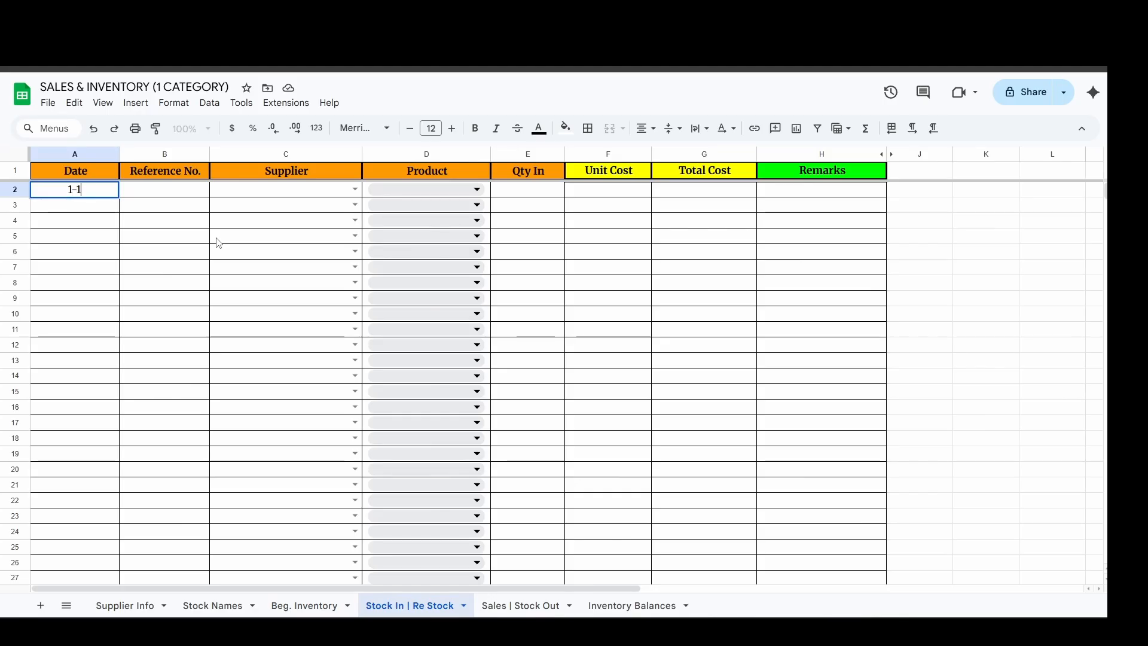
{"action": "key", "text": "Return"}
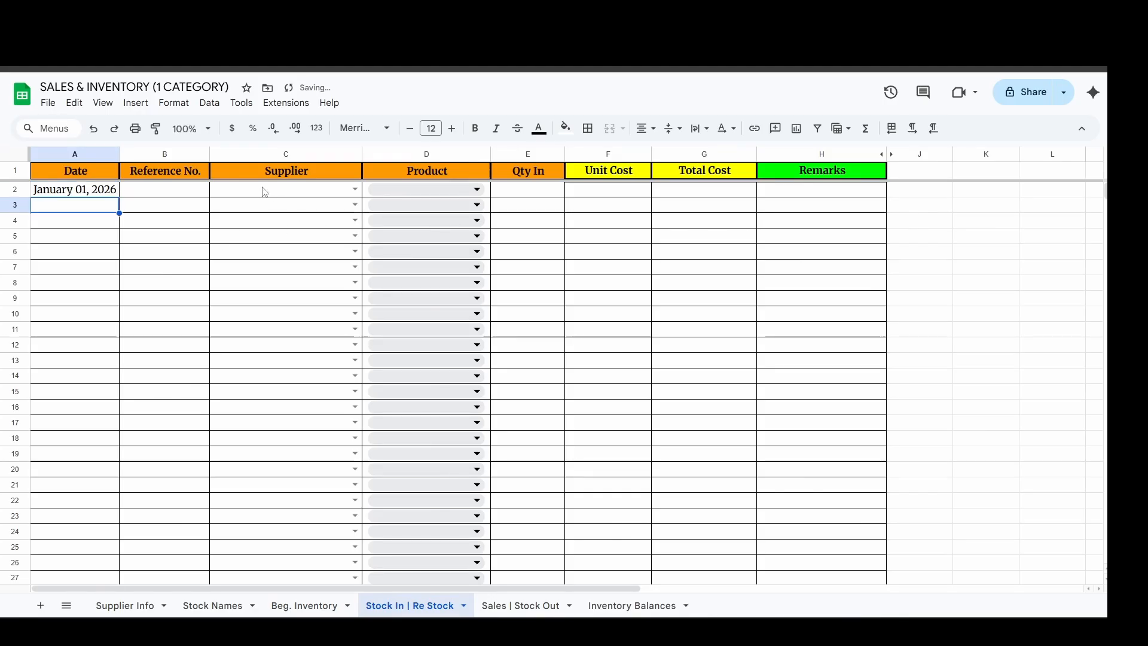
Widen the Reference No. column of the restock sheet and enter Ref#0001 in row 2.
{"action": "left_click", "coordinate": [185, 189]}
{"action": "left_click_drag", "start_coordinate": [209, 154], "coordinate": [229, 155]}
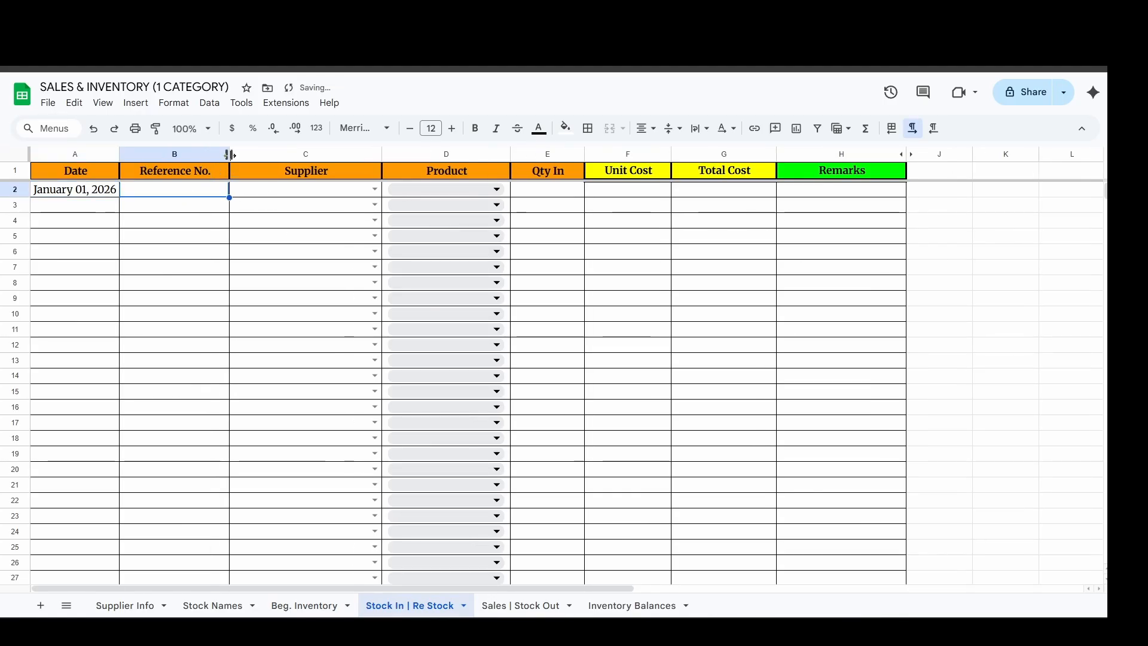
{"action": "type", "text": "Ref"}
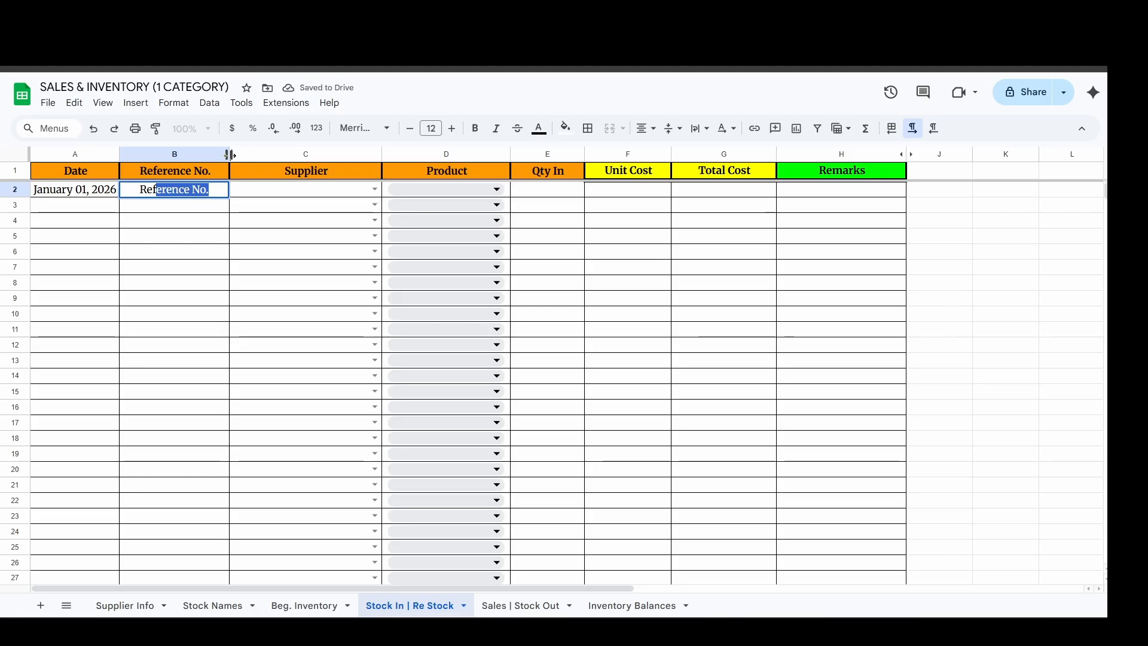
{"action": "type", "text": "#0001"}
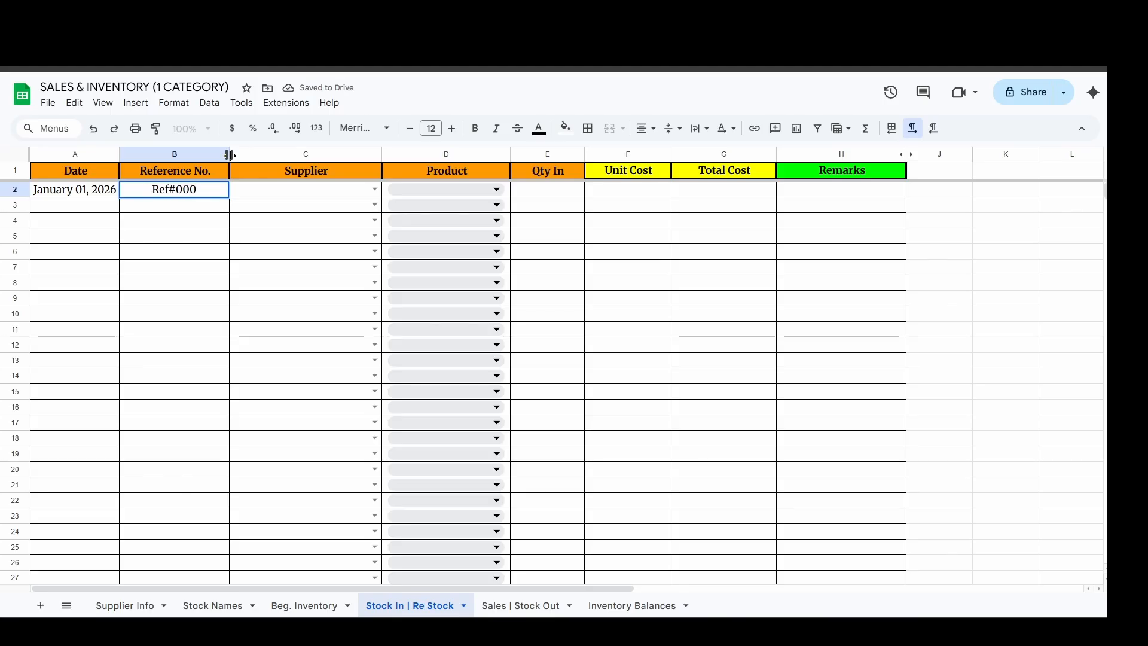
{"action": "key", "text": "Return"}
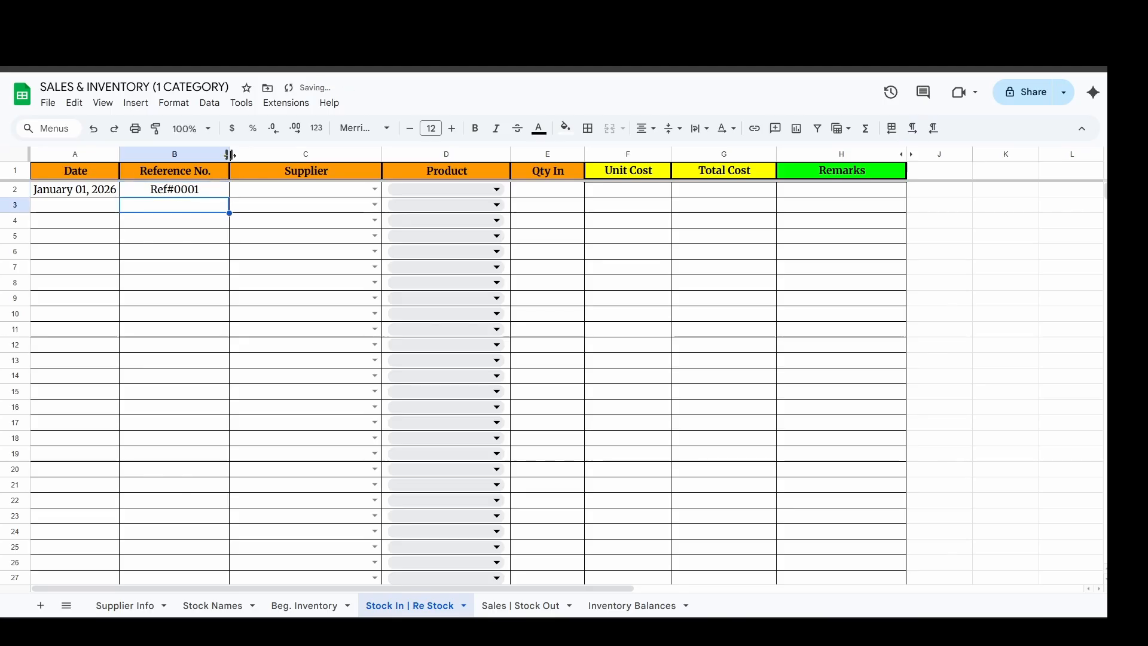
Choose Supplier C and Product 7 for the restock entry in row 2.
{"action": "left_click", "coordinate": [372, 189]}
{"action": "left_click", "coordinate": [321, 250]}
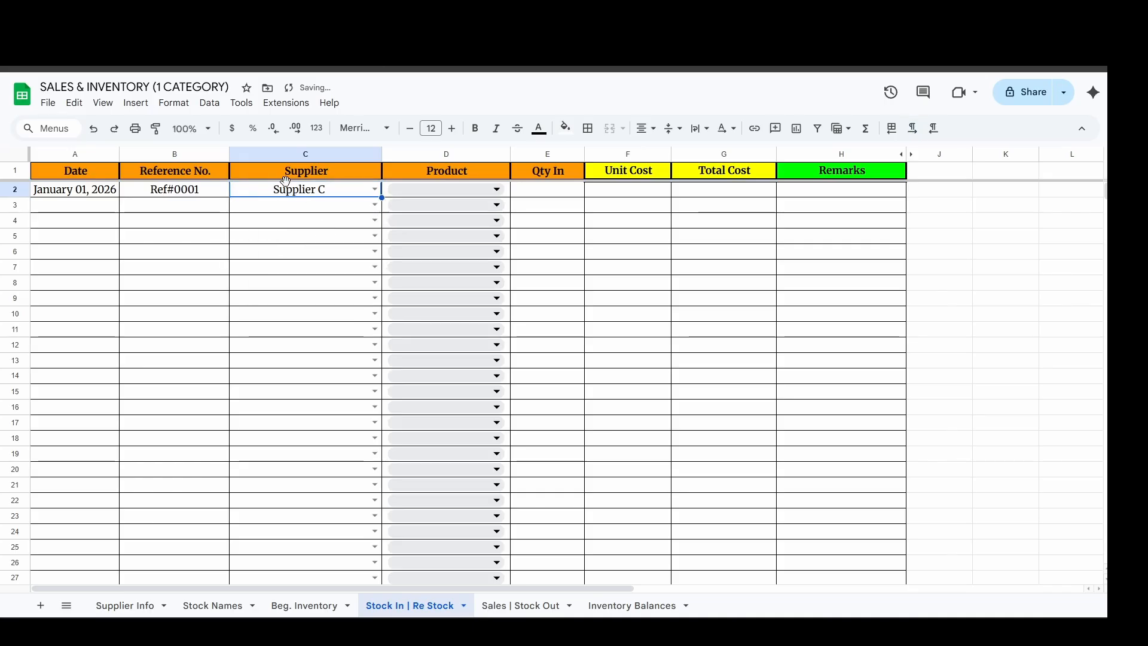
{"action": "left_click", "coordinate": [413, 188]}
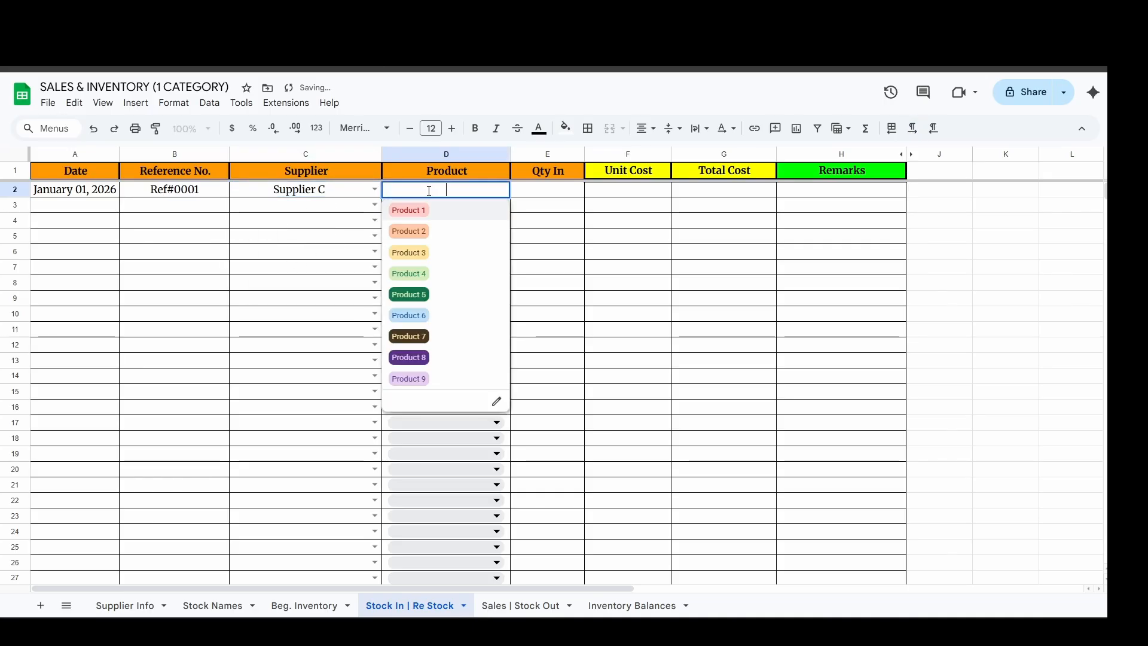
{"action": "left_click", "coordinate": [449, 335]}
Widen the Qty In column and enter a quantity of 500 for the Product 7 restock.
{"action": "left_click", "coordinate": [579, 190]}
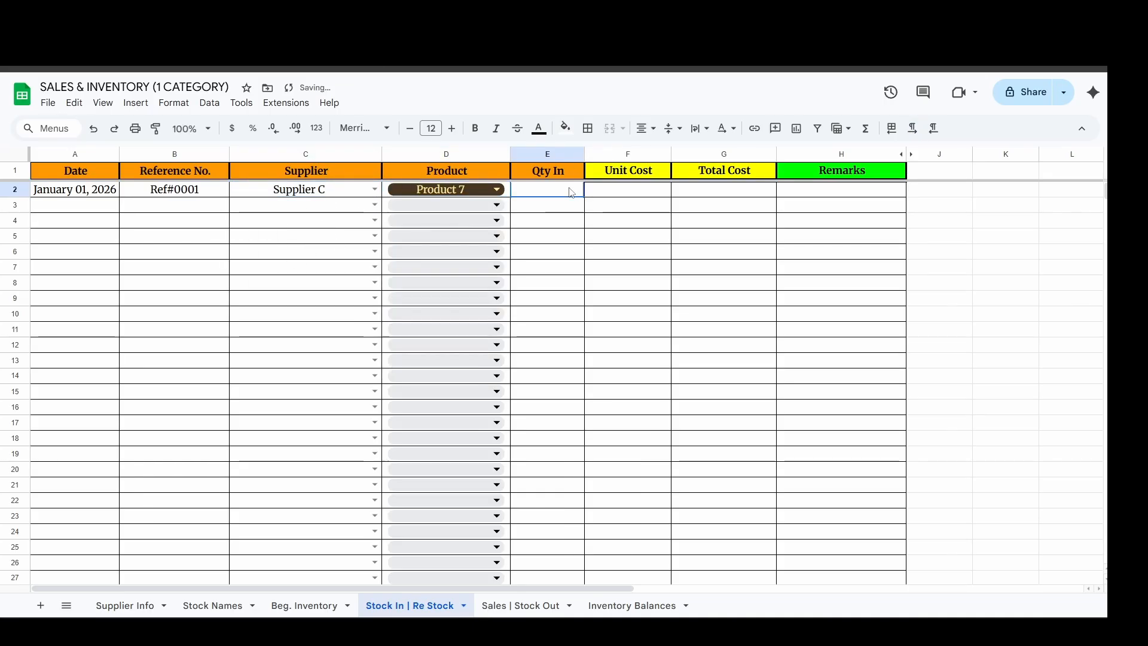
{"action": "left_click_drag", "start_coordinate": [585, 154], "coordinate": [622, 153]}
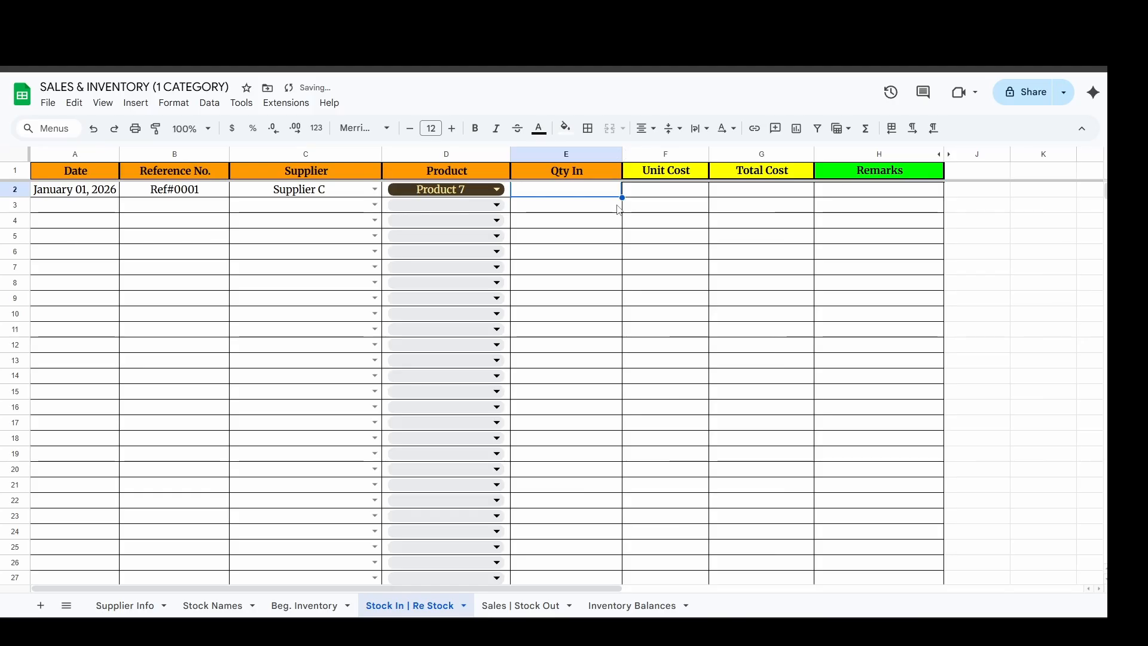
{"action": "type", "text": "500"}
{"action": "key", "text": "Return"}
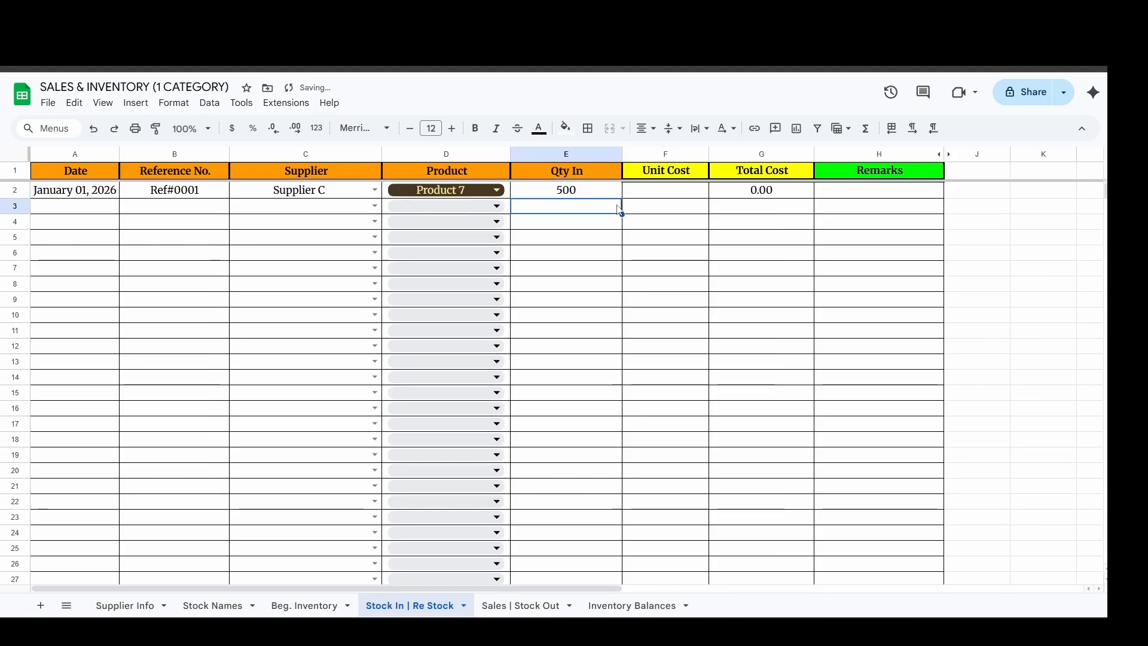
{"action": "left_click", "coordinate": [601, 194]}
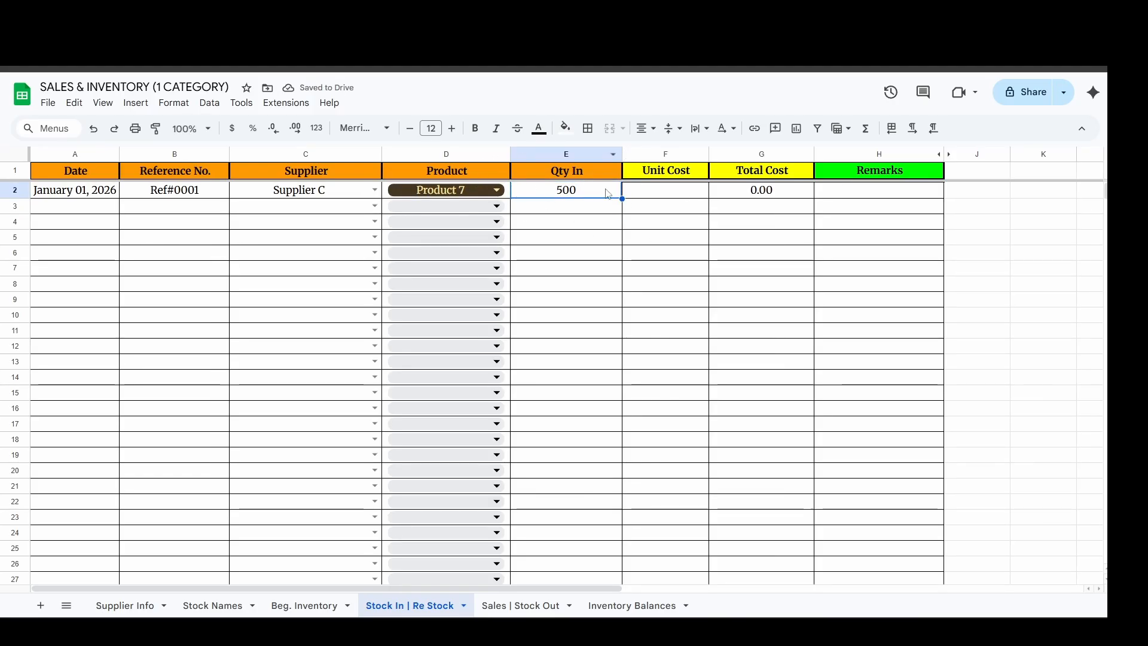
Enter a Unit Cost of 45 for the Product 7 restock and check the Total Cost column.
{"action": "left_click", "coordinate": [643, 192]}
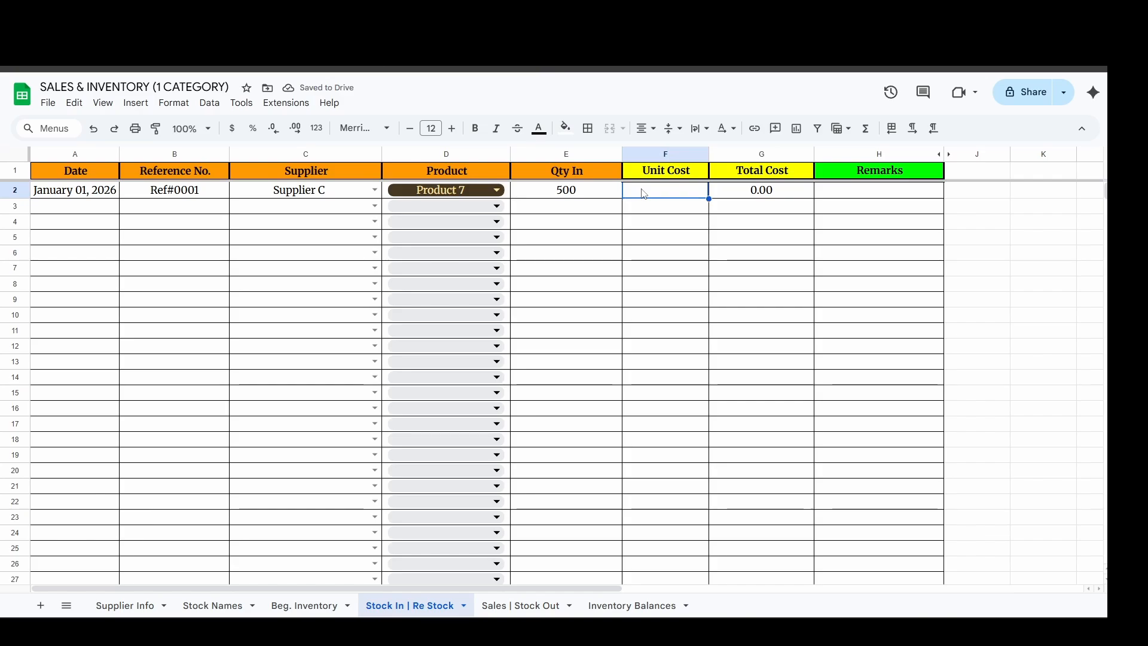
{"action": "type", "text": "45"}
{"action": "key", "text": "Return"}
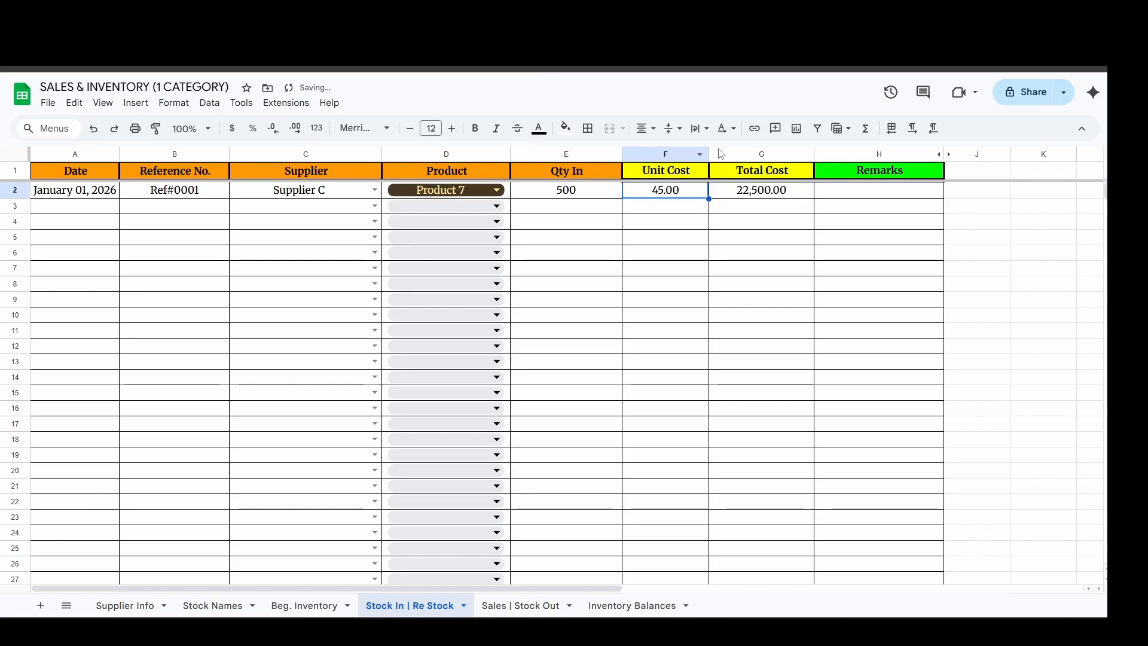
{"action": "left_click", "coordinate": [761, 154]}
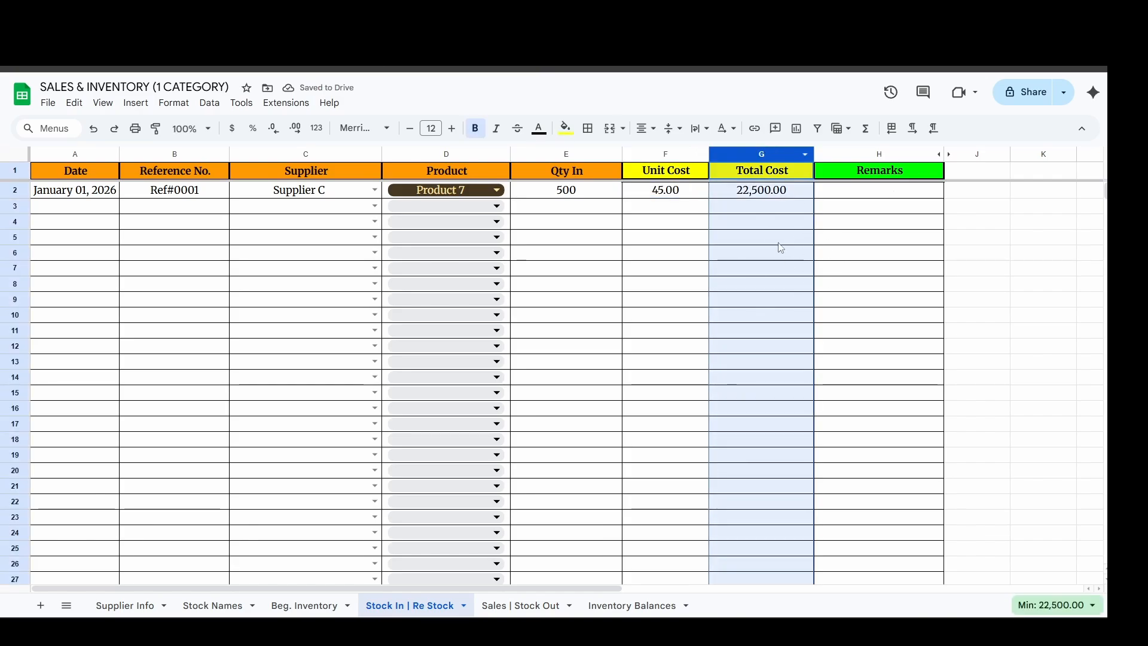
{"action": "left_click", "coordinate": [629, 242]}
{"action": "left_click", "coordinate": [569, 194]}
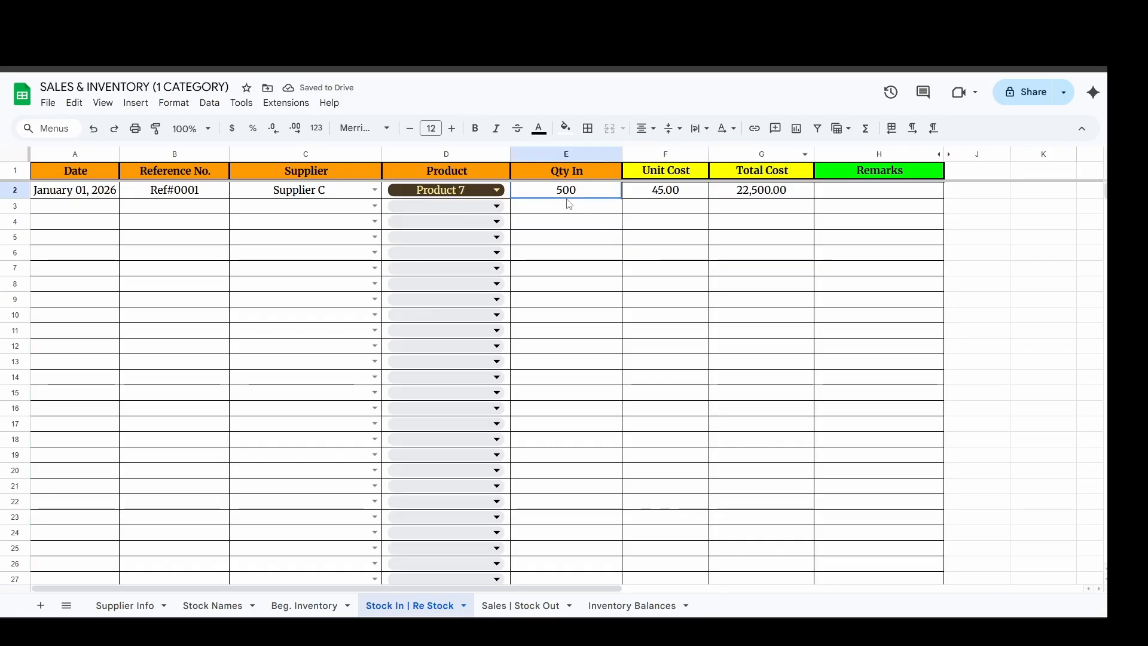
Enter the date January 1, 2026 in row 2 of the Sales | Stock Out sheet.
{"action": "left_click", "coordinate": [520, 606]}
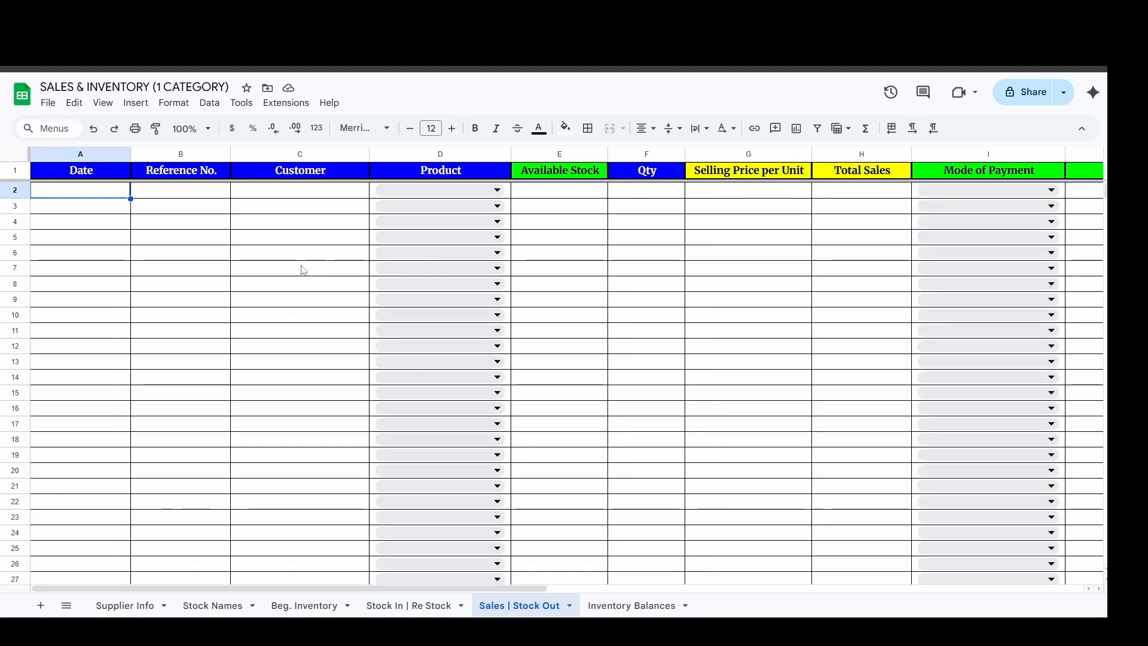
{"action": "type", "text": "1/1/2026"}
{"action": "key", "text": "Return"}
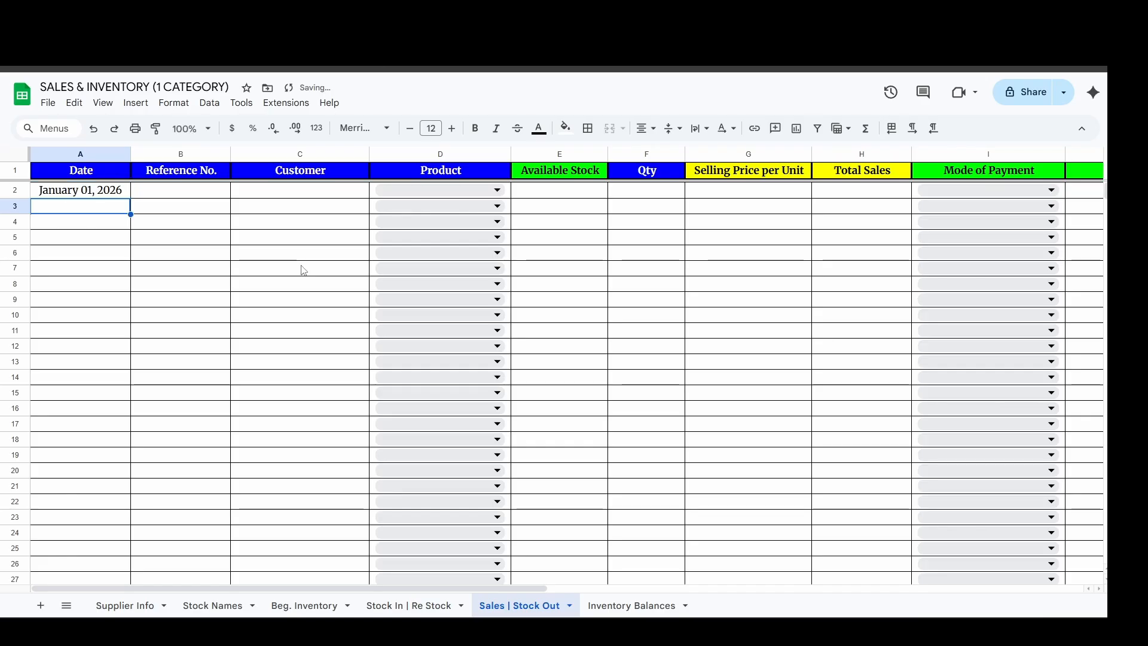
Enter reference number Invoice 0001 and customer Walk In Client in row 2 of the Sales | Stock Out sheet.
{"action": "left_click", "coordinate": [207, 191]}
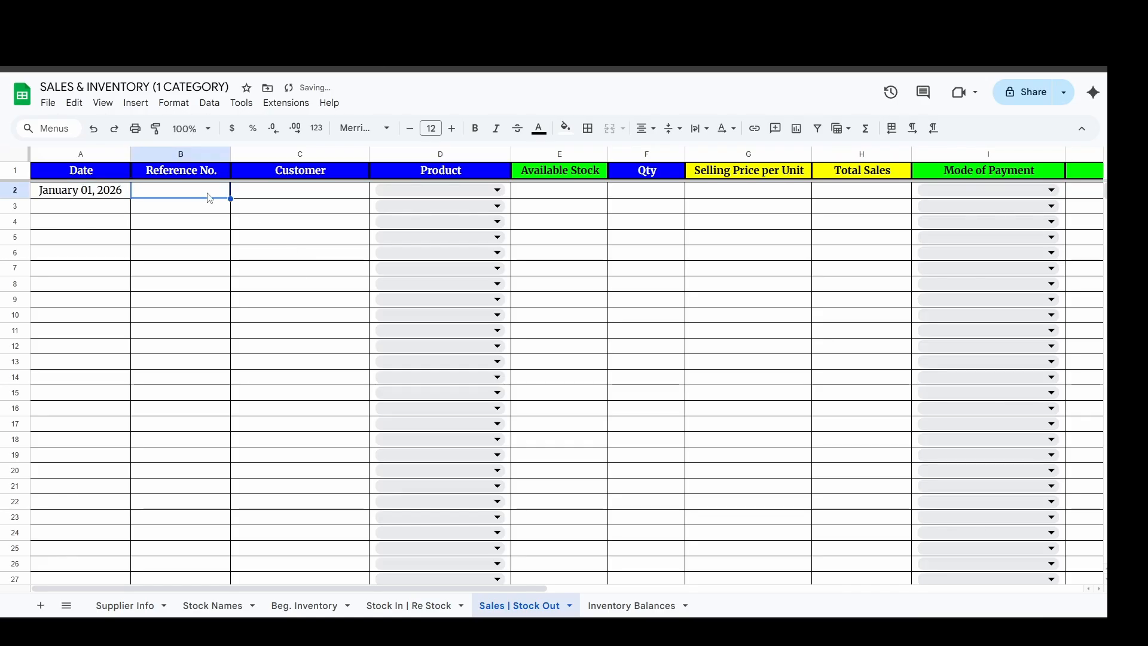
{"action": "type", "text": "Invoice"}
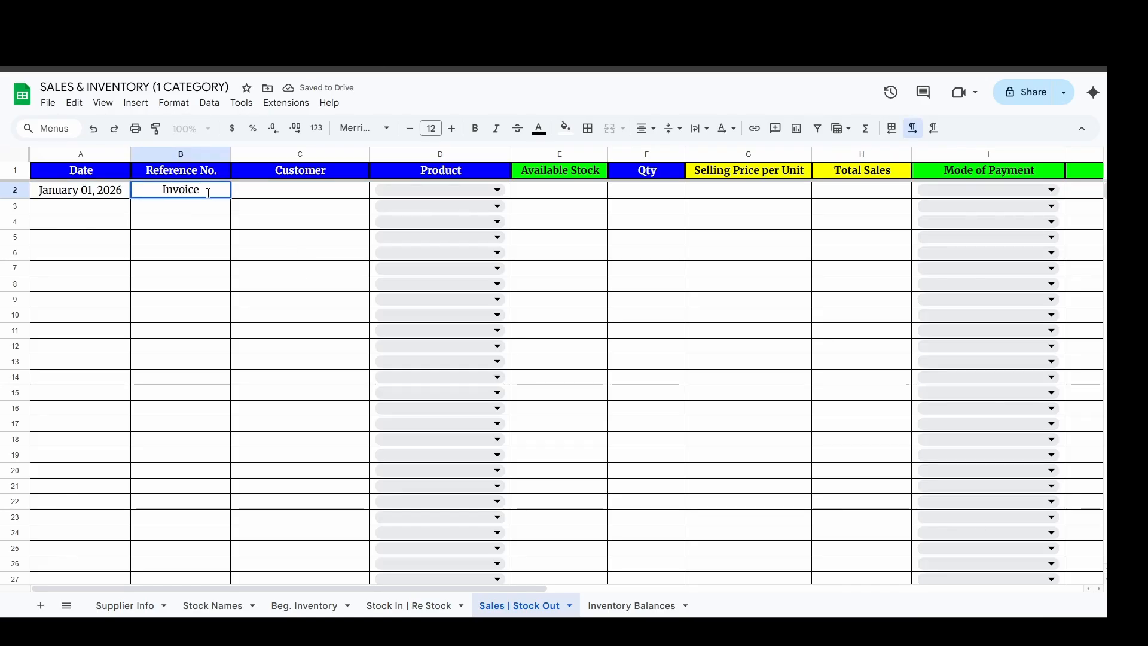
{"action": "type", "text": " 0001"}
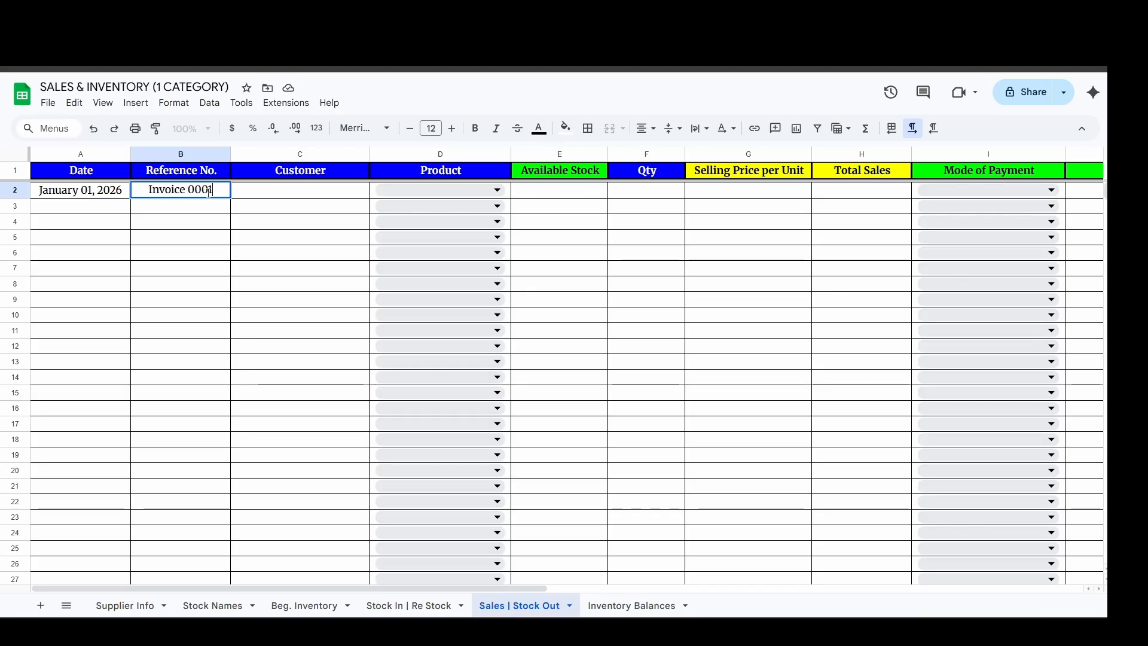
{"action": "key", "text": "Tab"}
{"action": "type", "text": "Walk "}
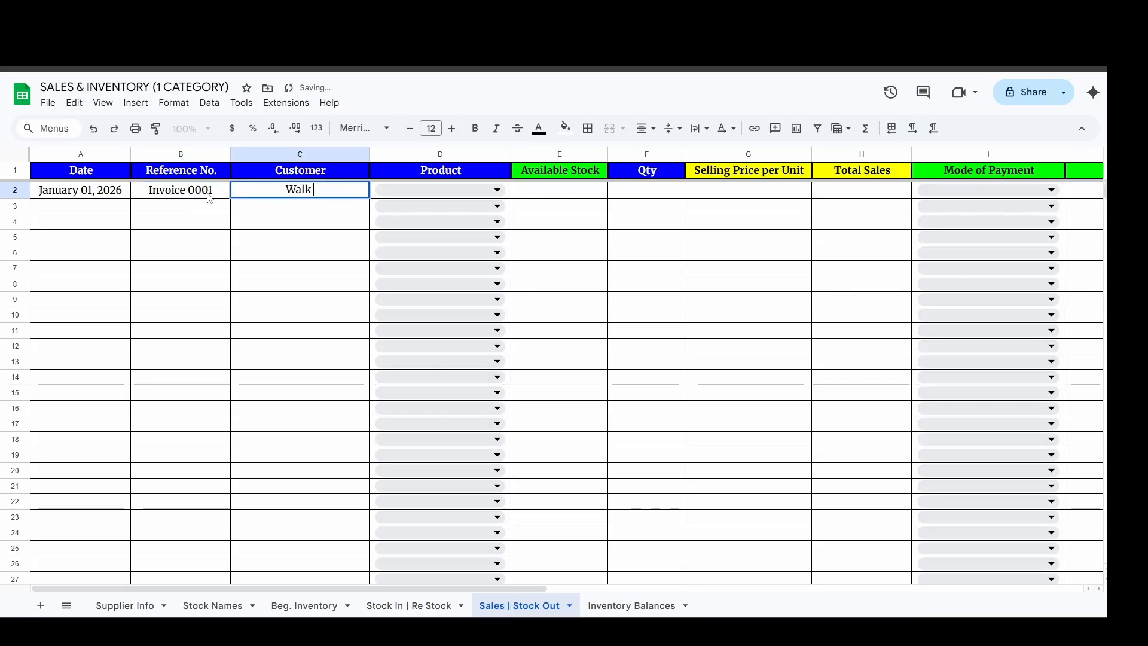
{"action": "type", "text": "In Client"}
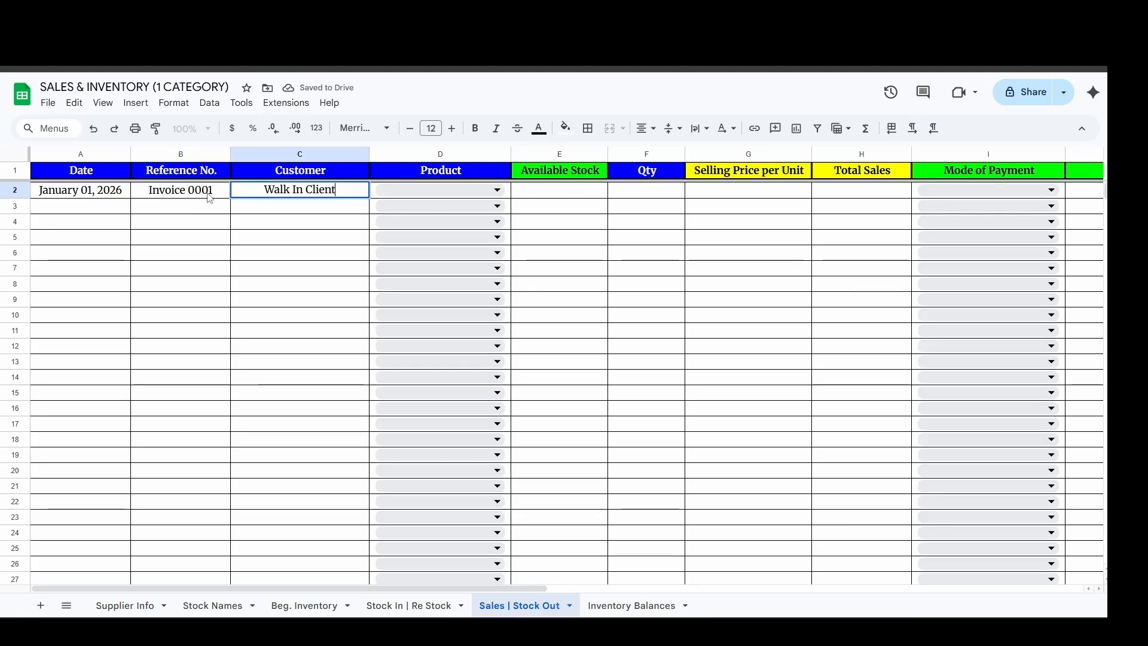
{"action": "key", "text": "Return"}
Choose Product 7 for the row 2 sale and check the Available Stock column.
{"action": "left_click", "coordinate": [425, 190]}
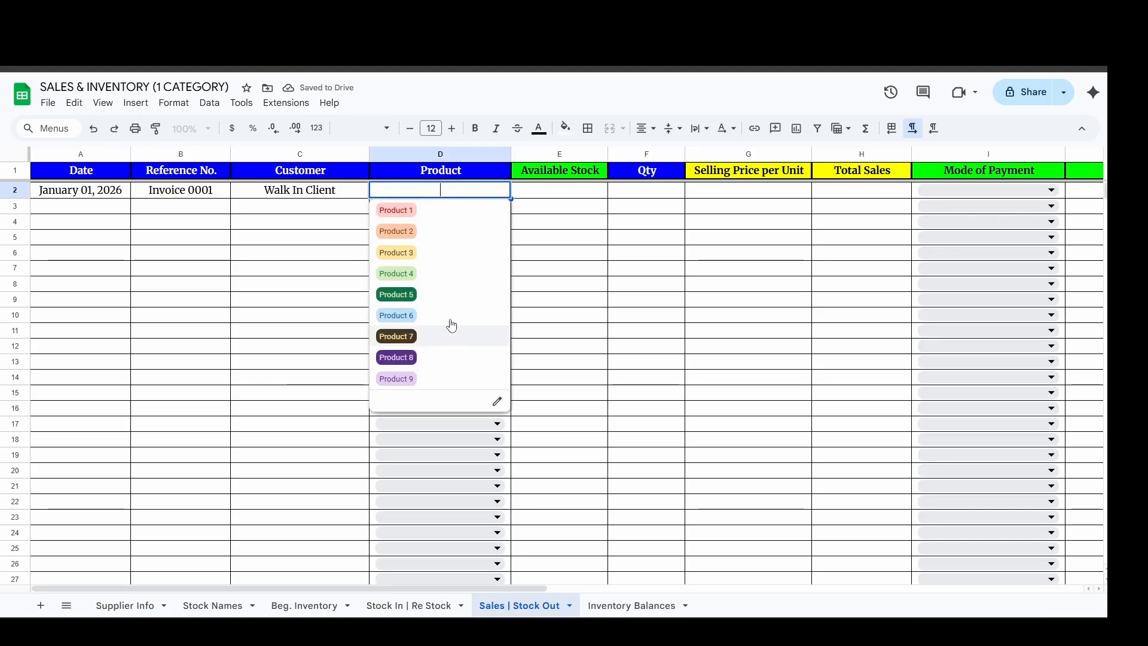
{"action": "left_click", "coordinate": [454, 337]}
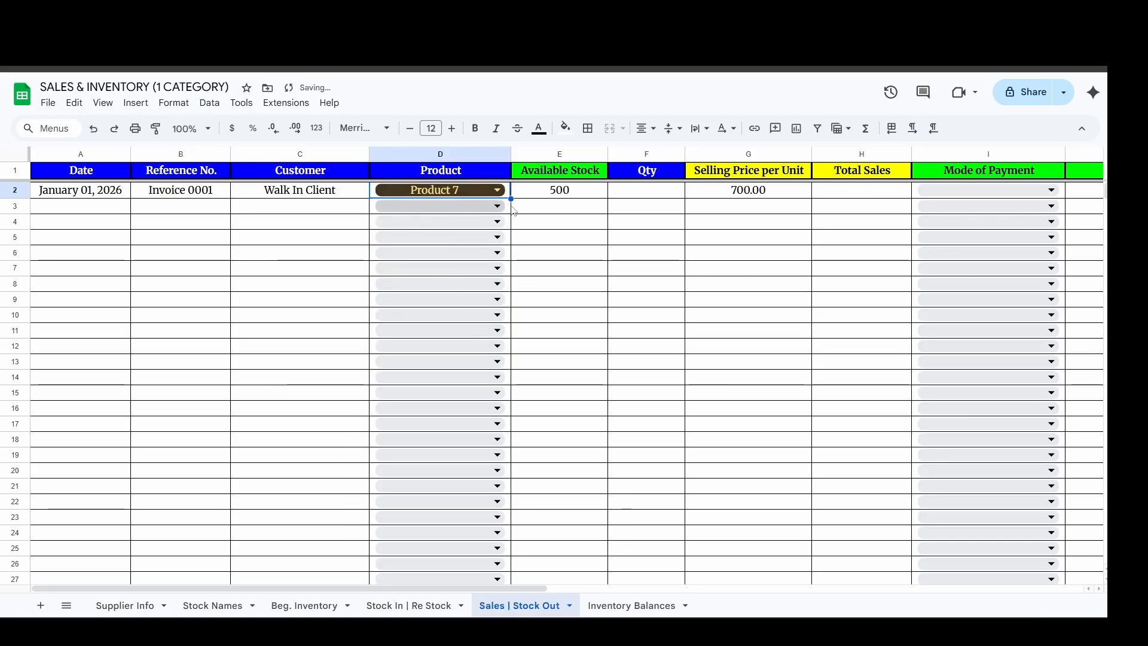
{"action": "left_click", "coordinate": [546, 197]}
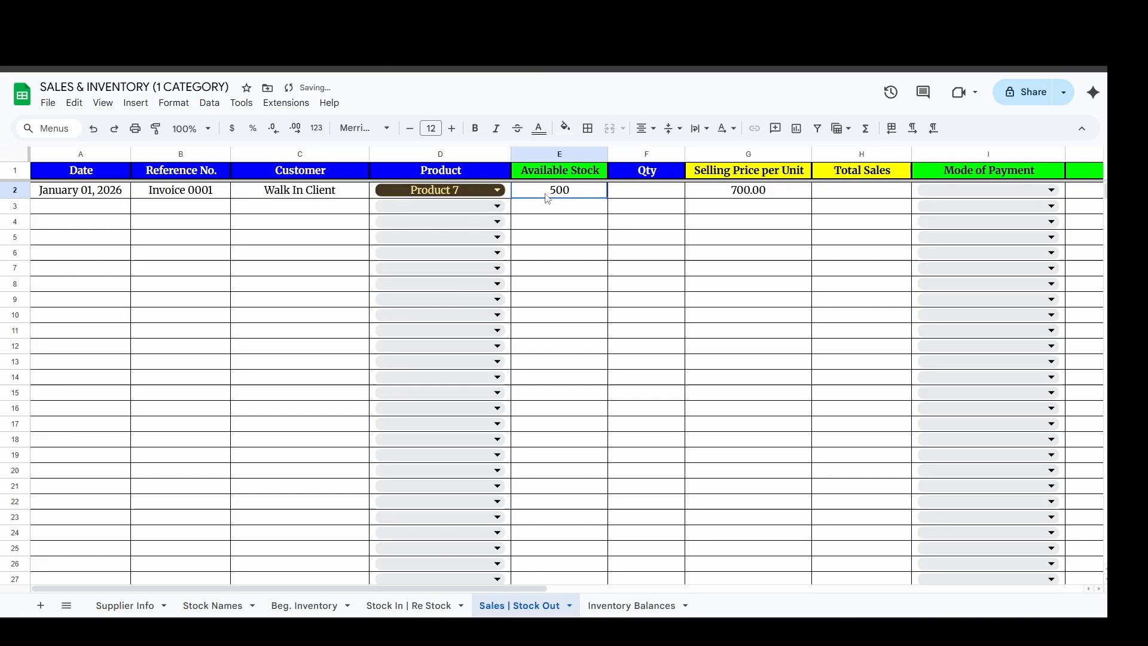
{"action": "left_click", "coordinate": [560, 154]}
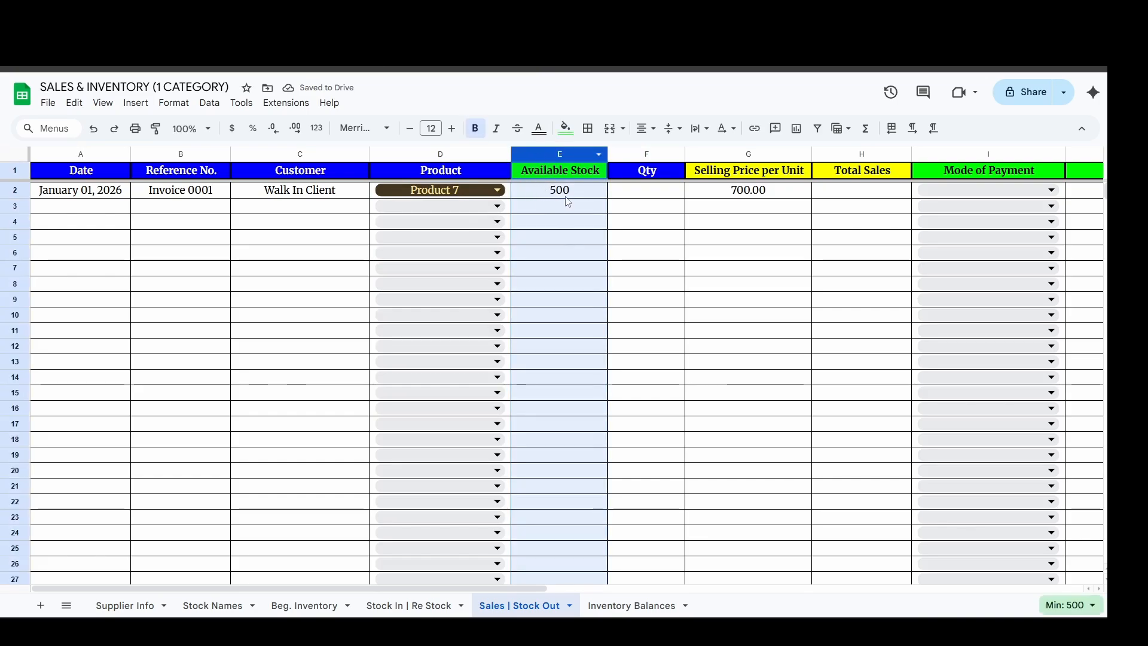
Enter a quantity of 45 for the Product 7 sale.
{"action": "left_click", "coordinate": [629, 191]}
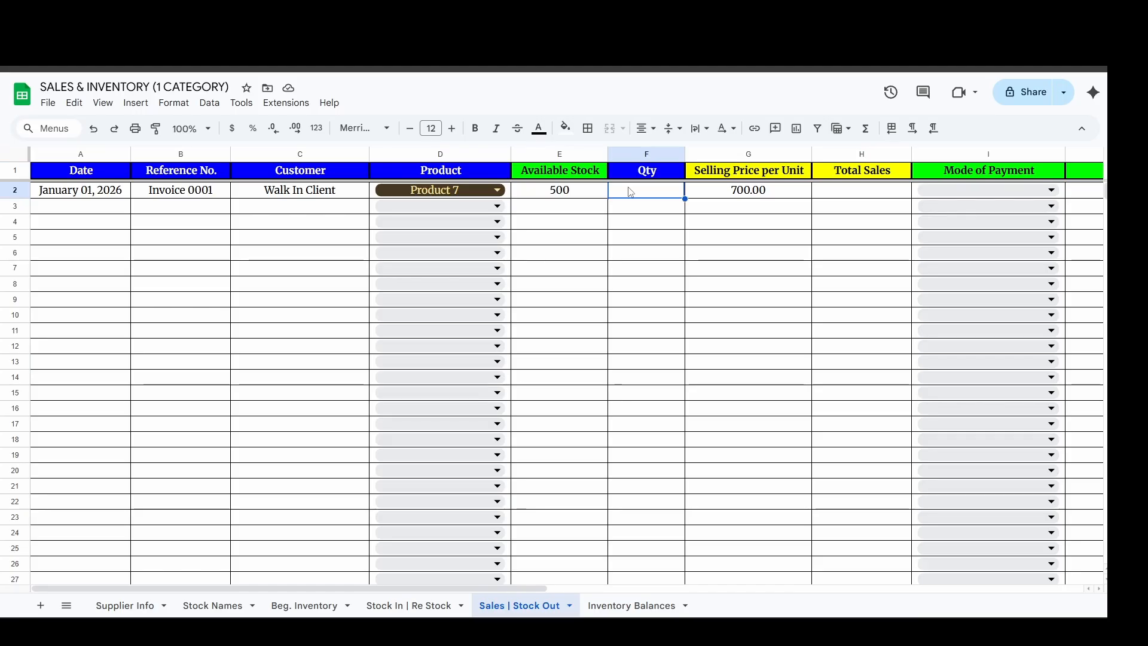
{"action": "type", "text": "45"}
{"action": "key", "text": "Return"}
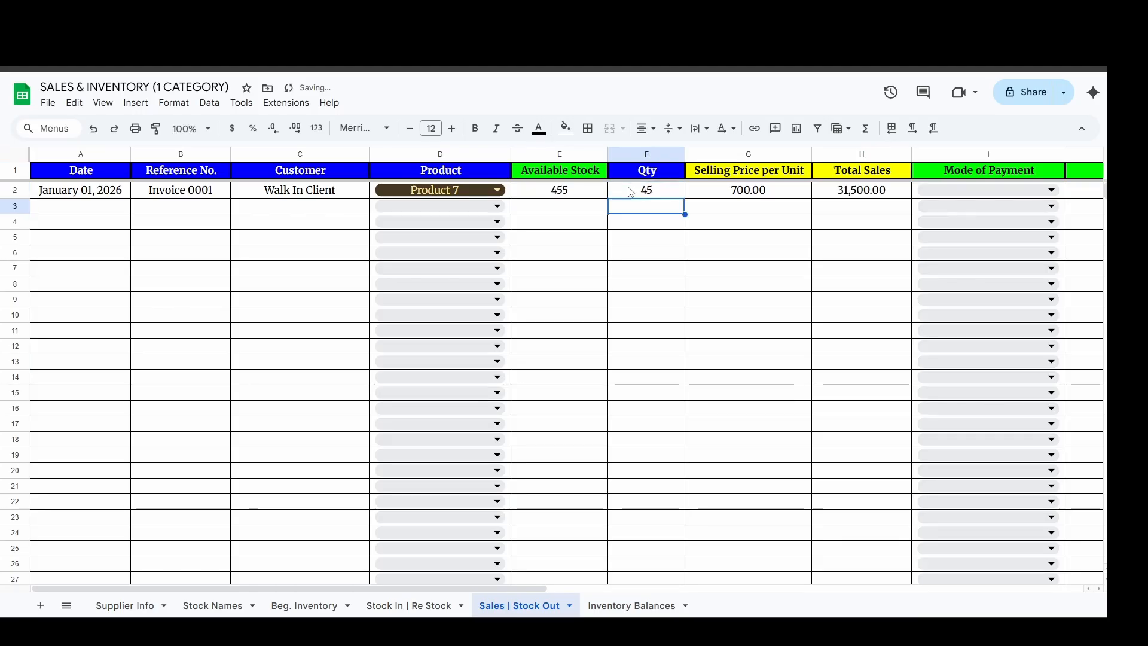
Check the Available Stock, Selling Price per Unit and Total Sales values for the Product 7 sale.
{"action": "left_click", "coordinate": [629, 191]}
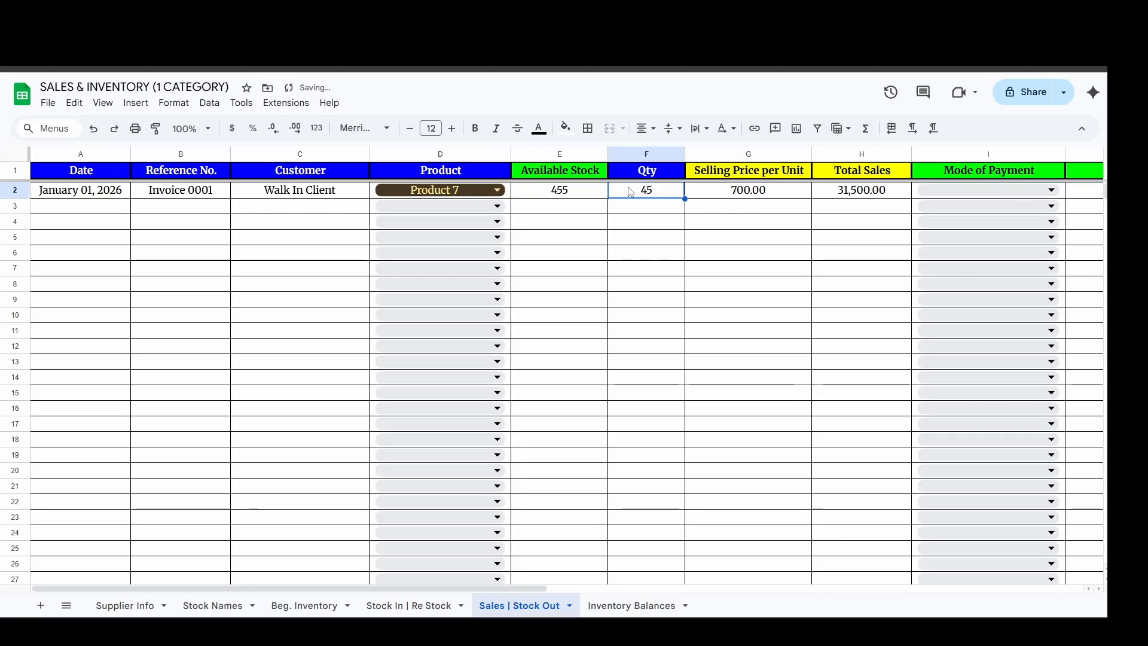
{"action": "left_click", "coordinate": [571, 159]}
{"action": "left_click", "coordinate": [595, 192]}
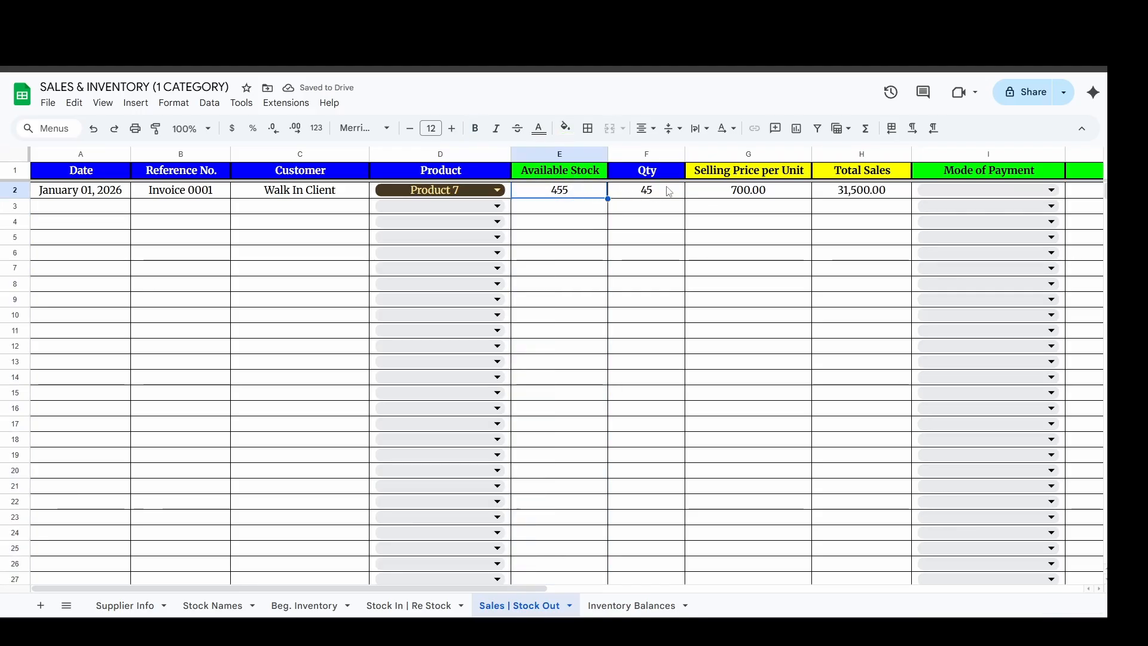
{"action": "left_click", "coordinate": [669, 192]}
{"action": "left_click", "coordinate": [733, 193]}
{"action": "left_click", "coordinate": [869, 156]}
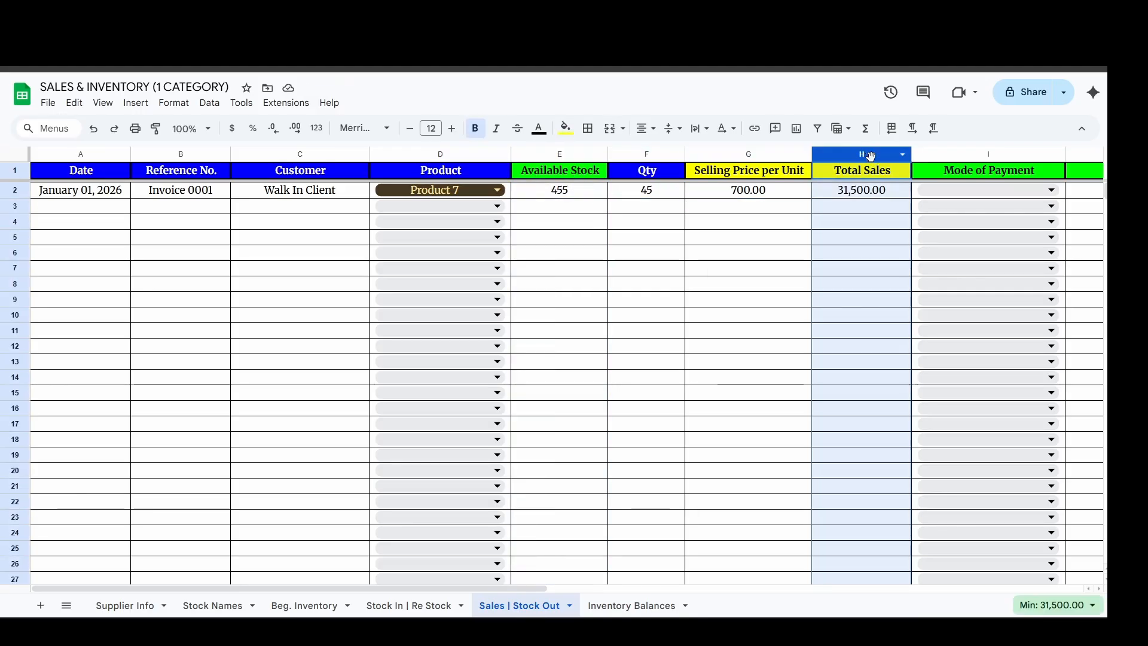
{"action": "left_click", "coordinate": [731, 196]}
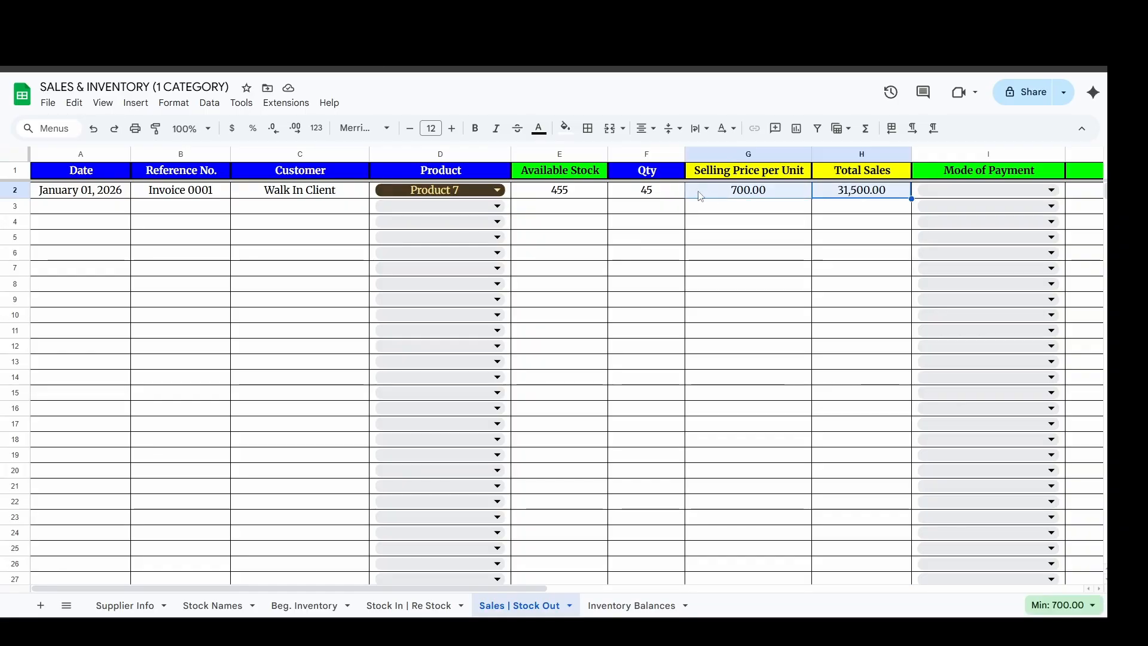
Set the quantity of the Product 7 sale to 10 and check its selling price and the Total Sales column.
{"action": "left_click", "coordinate": [672, 192]}
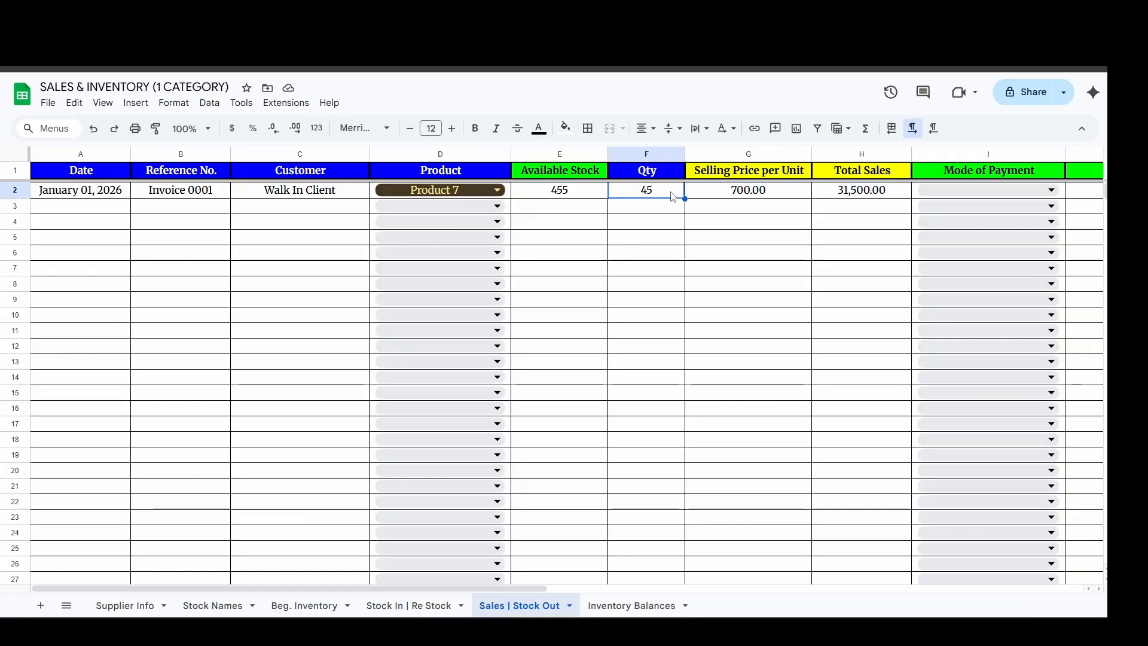
{"action": "type", "text": "10"}
{"action": "key", "text": "Return"}
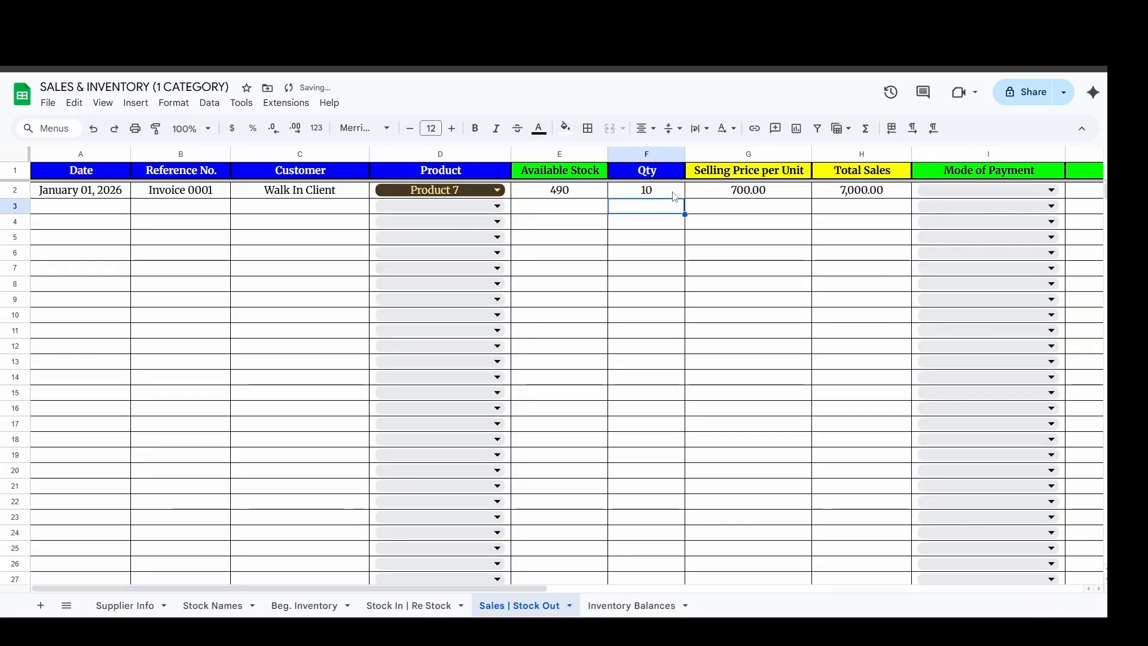
{"action": "left_click", "coordinate": [670, 195]}
{"action": "left_click", "coordinate": [730, 191]}
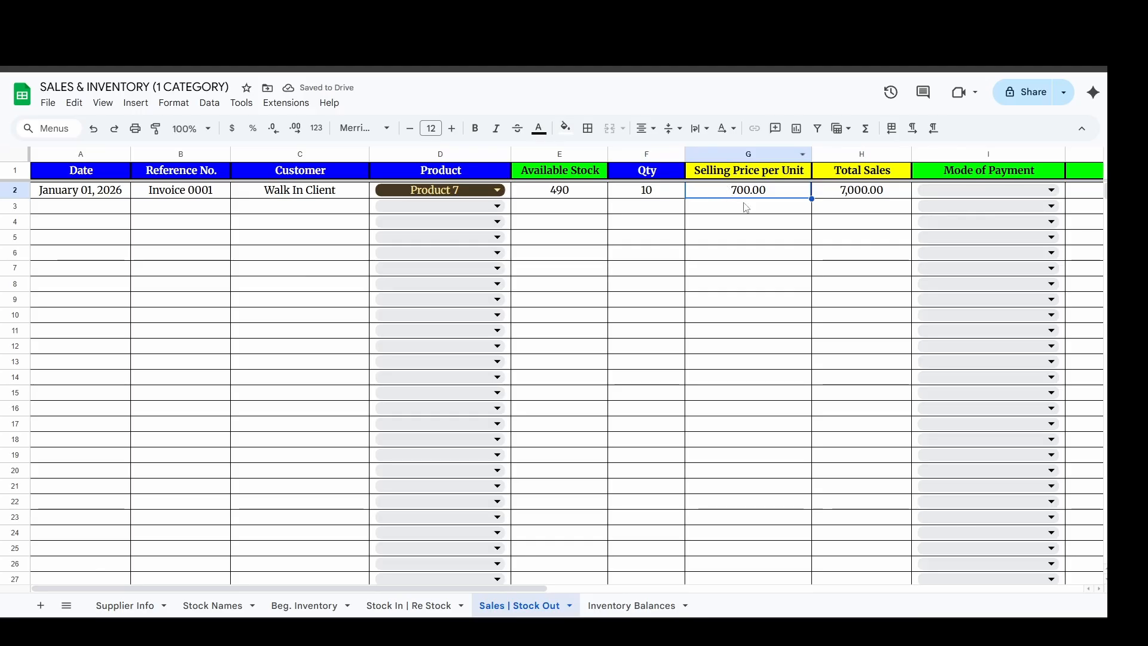
{"action": "left_click", "coordinate": [867, 156]}
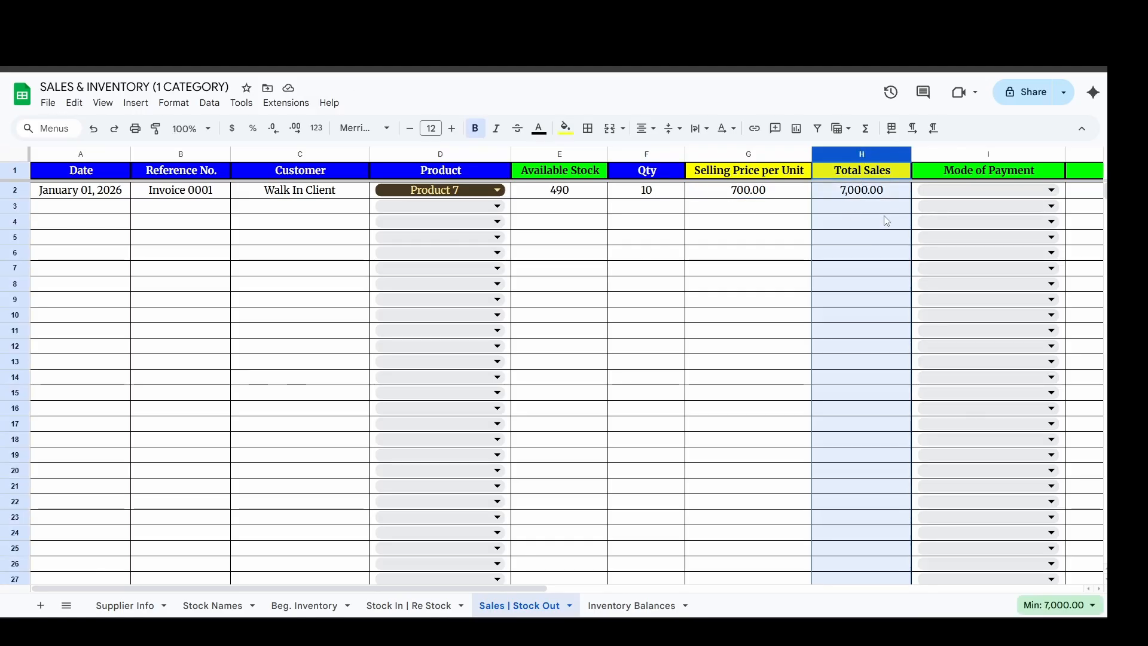
{"action": "left_click", "coordinate": [757, 206]}
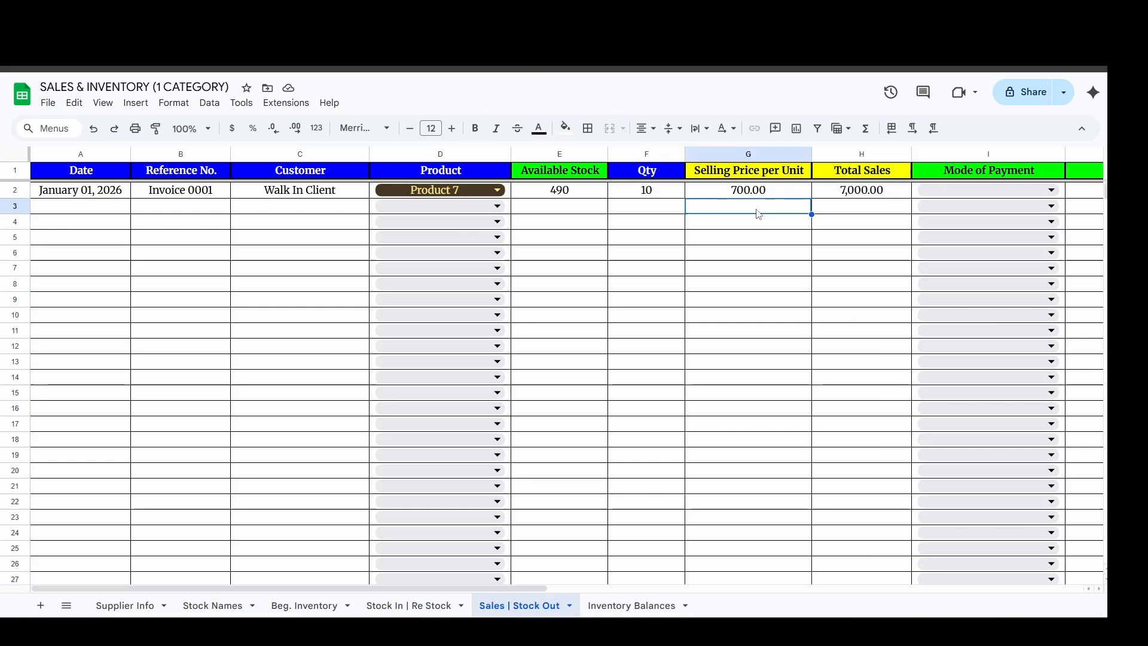
Review Product 1 and its beginning inventory in the Inventory Balances sheet.
{"action": "left_click", "coordinate": [617, 605]}
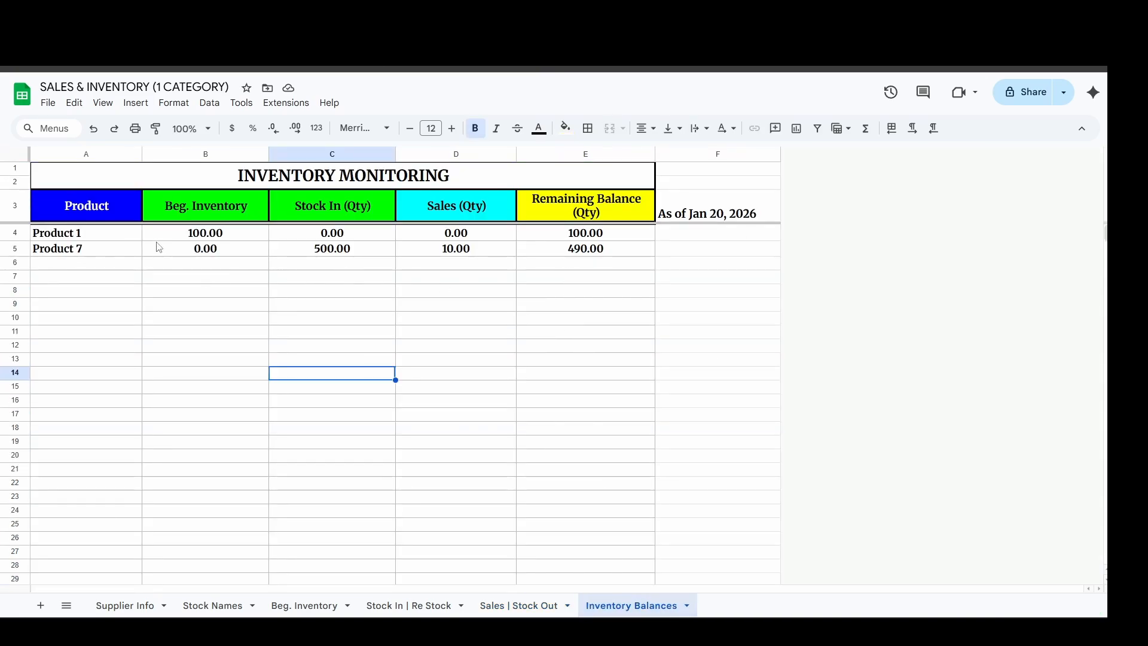
{"action": "left_click", "coordinate": [89, 236]}
{"action": "left_click", "coordinate": [205, 235]}
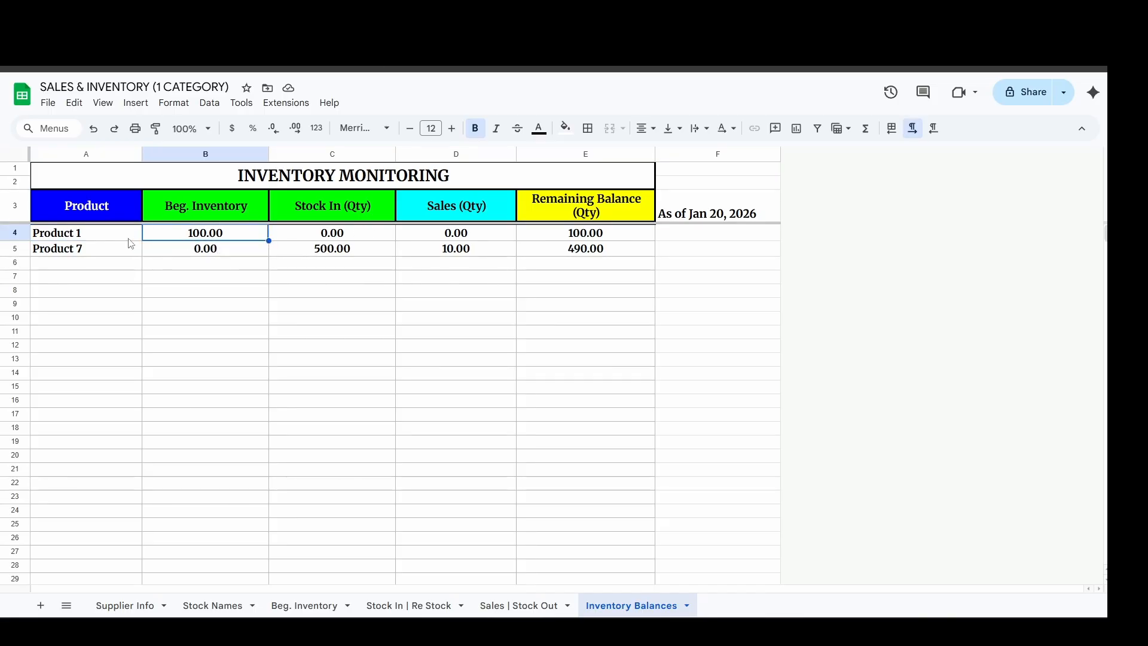
{"action": "left_click", "coordinate": [130, 239]}
{"action": "left_click", "coordinate": [252, 237]}
Enlarge the Inventory Balances sheet and examine the Stock In and Sales quantities of Product 7.
{"action": "left_click", "coordinate": [134, 252]}
{"action": "key", "text": "ctrl+plus"}
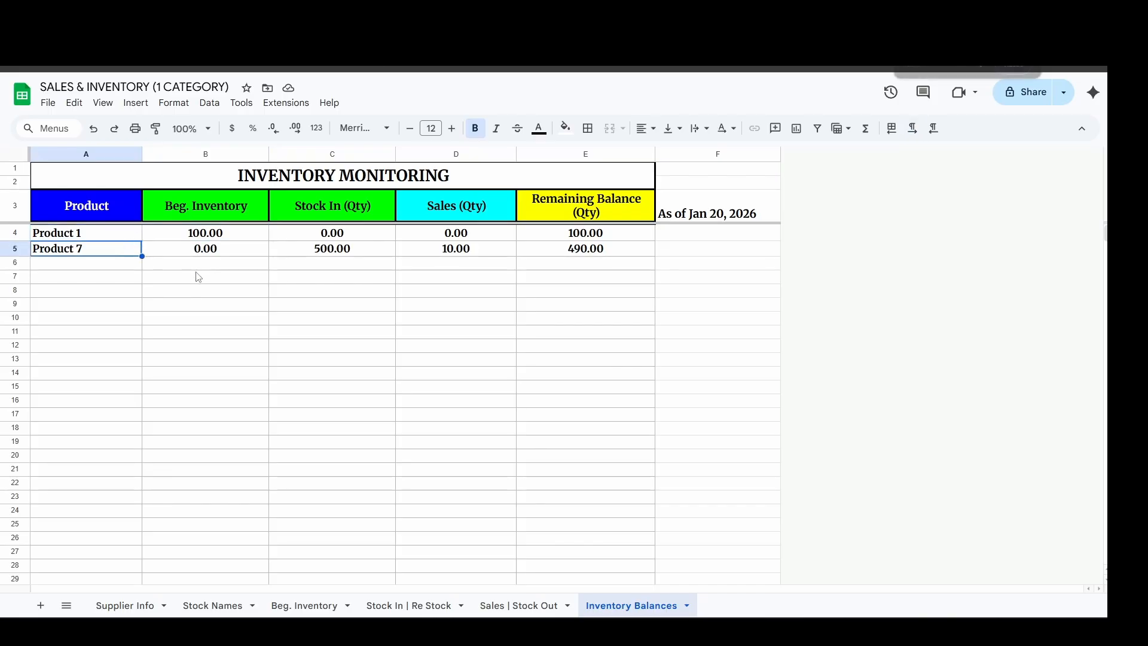
{"action": "left_click", "coordinate": [398, 269]}
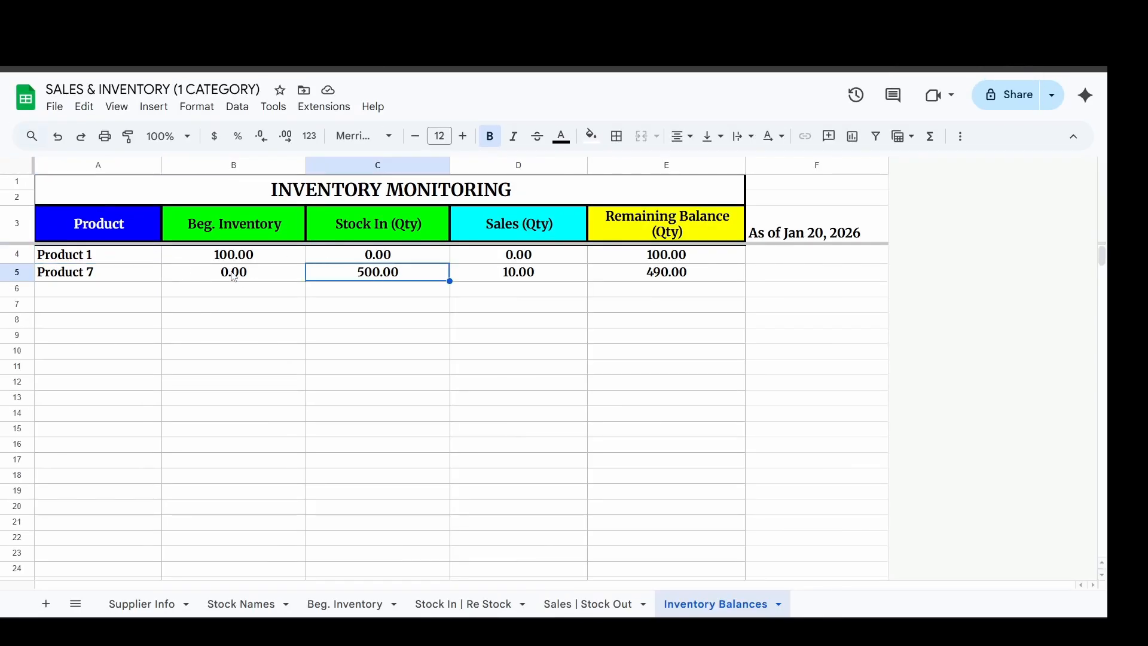
{"action": "left_click", "coordinate": [396, 173]}
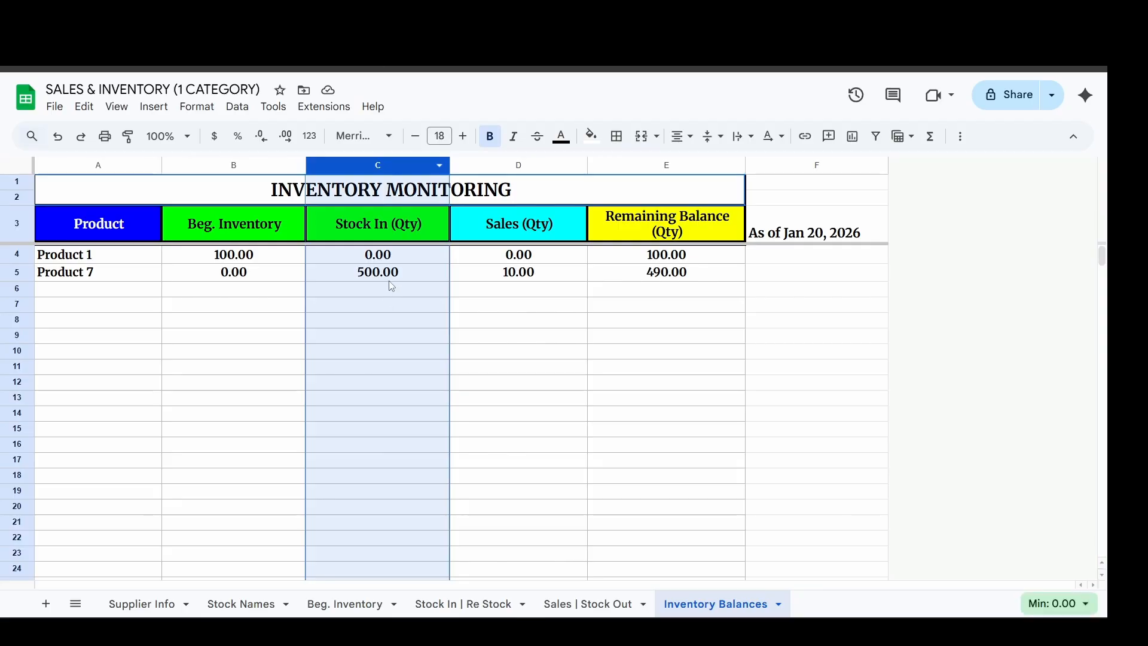
{"action": "left_click", "coordinate": [389, 277]}
{"action": "left_click", "coordinate": [502, 165]}
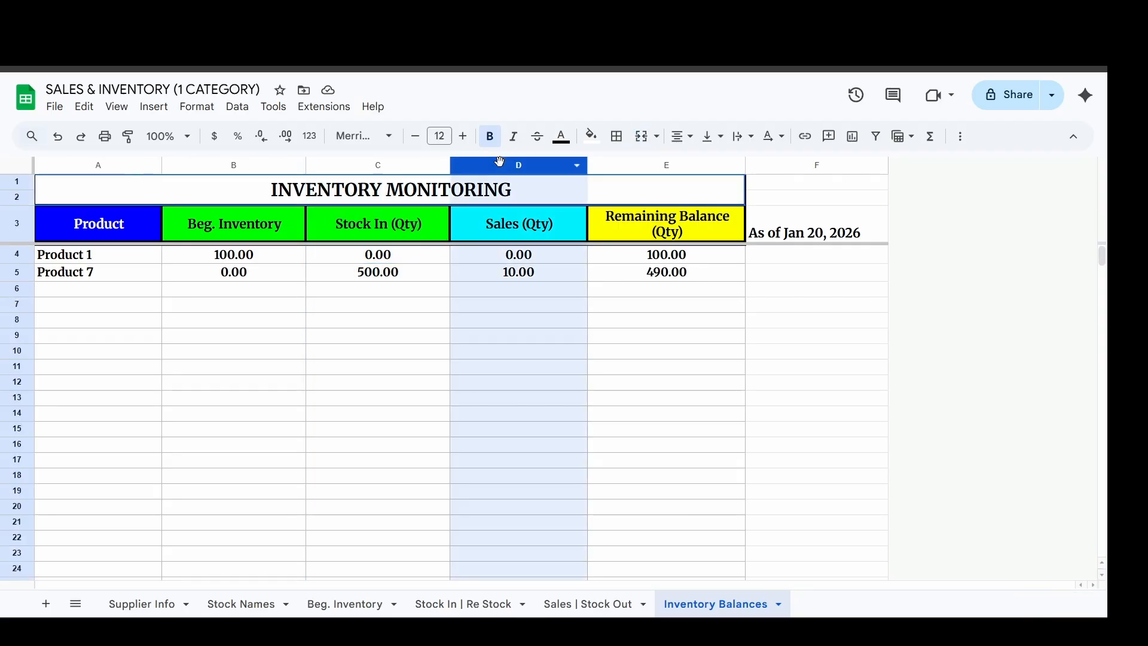
{"action": "left_click", "coordinate": [527, 274]}
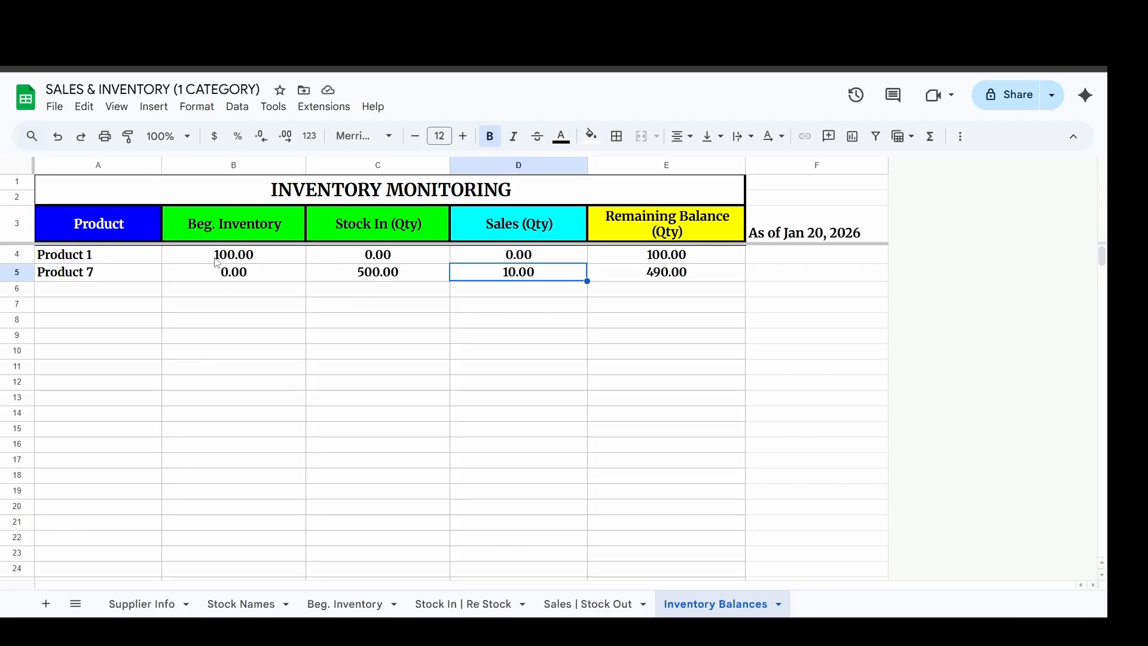
Compare the Remaining Balance quantities of Product 1 and Product 7 in the Inventory Balances sheet.
{"action": "left_click", "coordinate": [119, 259]}
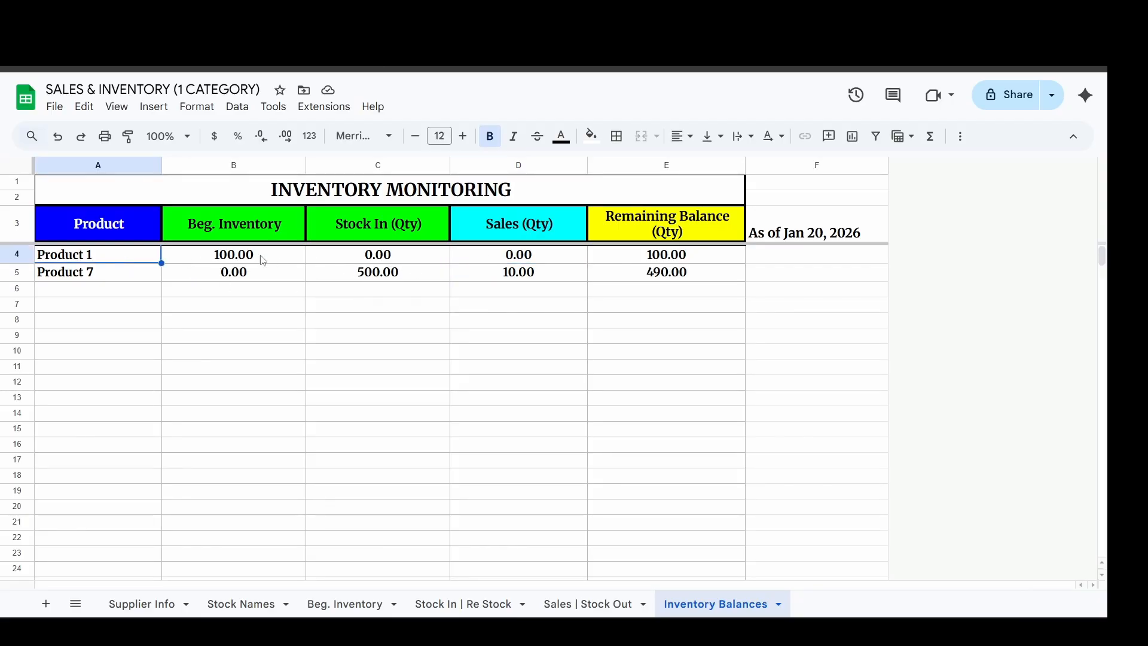
{"action": "left_click", "coordinate": [640, 263]}
{"action": "left_click", "coordinate": [80, 280]}
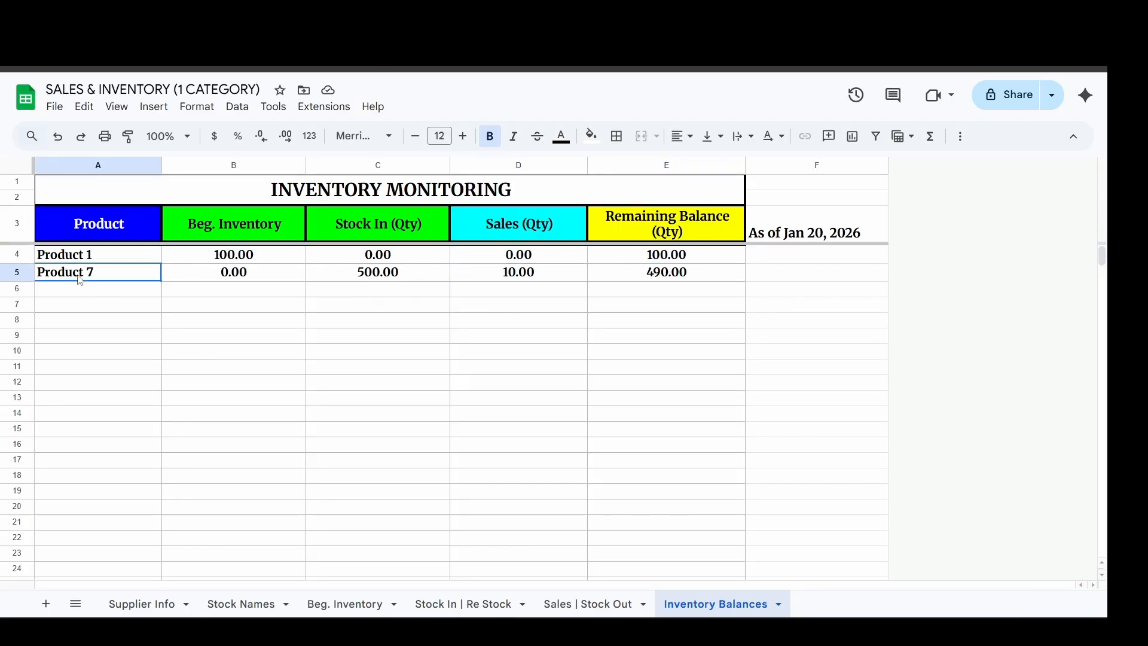
{"action": "left_click", "coordinate": [731, 275]}
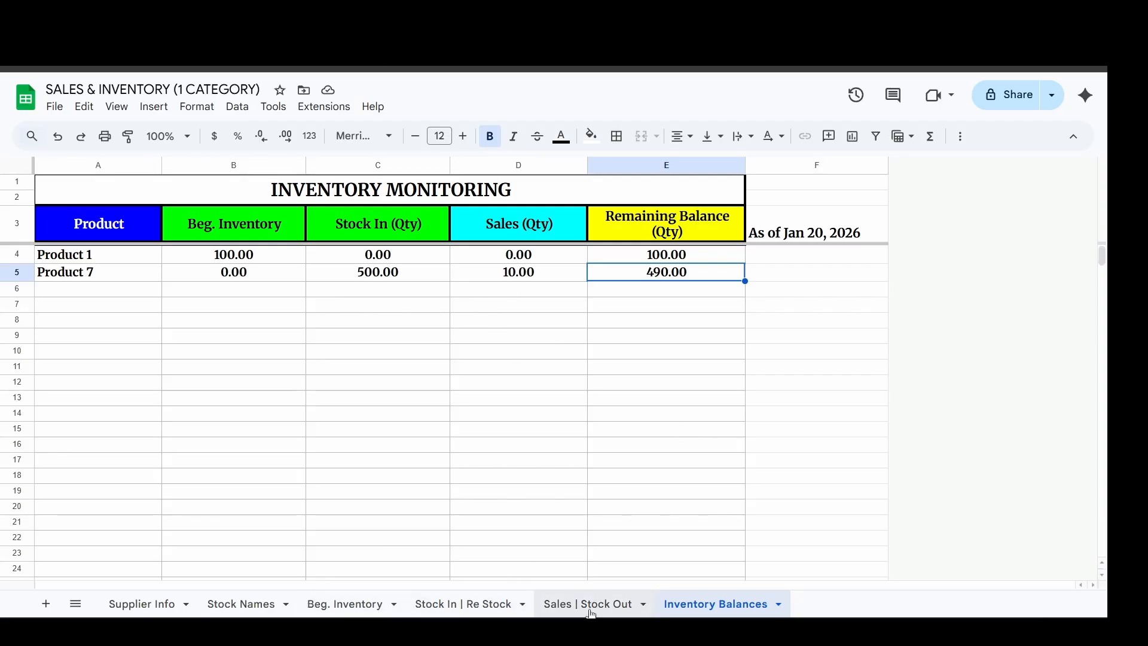
Enter the date February 1, 2026 in row 3 of the Stock In | Re Stock sheet.
{"action": "left_click", "coordinate": [469, 604]}
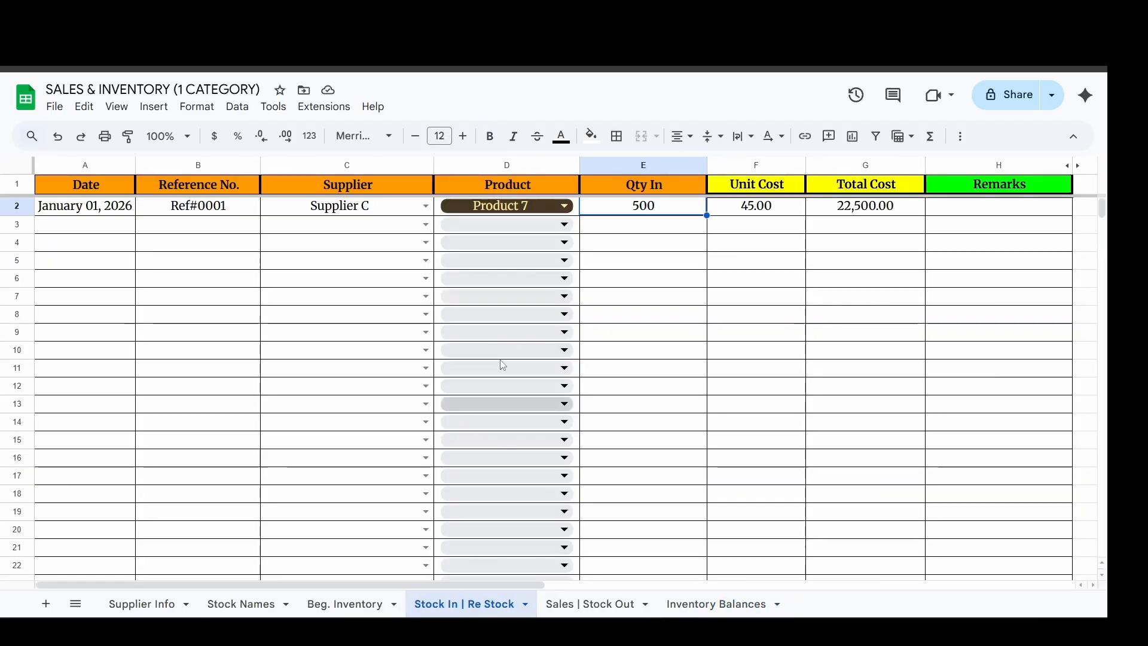
{"action": "left_click", "coordinate": [133, 230]}
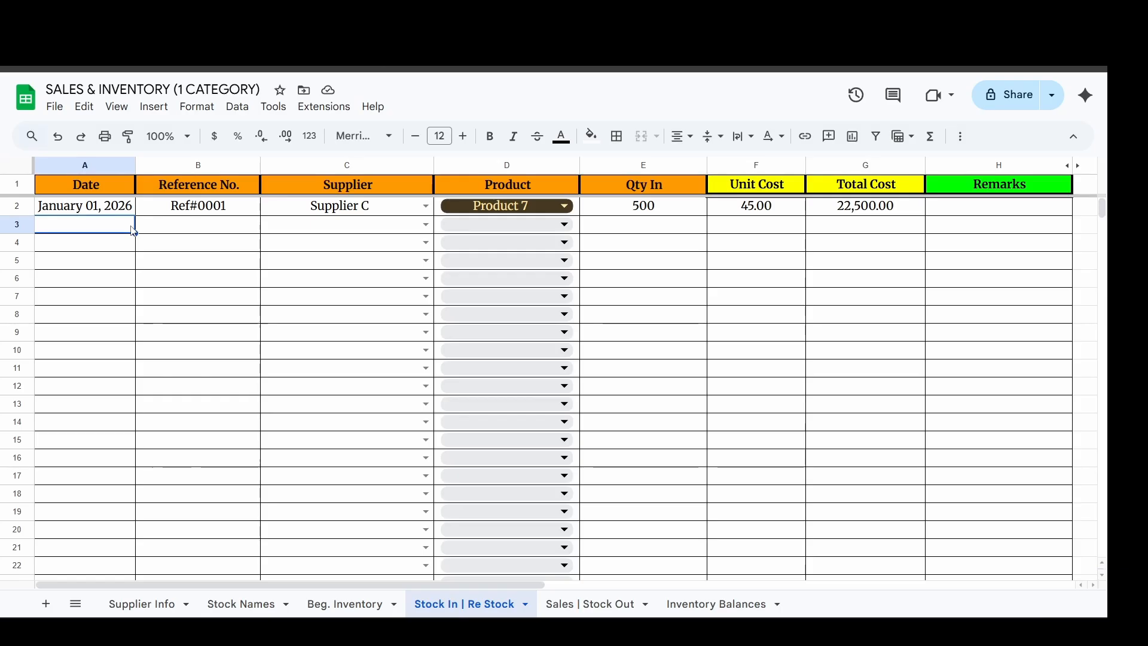
{"action": "type", "text": "2-1"}
{"action": "key", "text": "Return"}
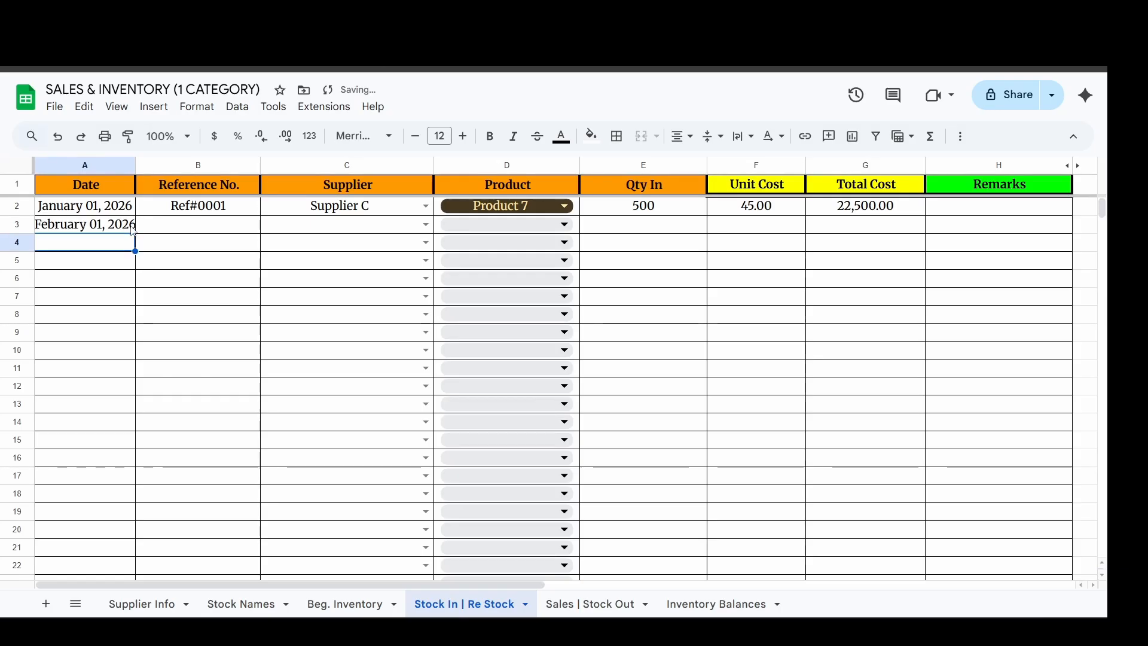
Copy the reference number from row 2 into row 3 of the restock sheet and change it to Ref#0002.
{"action": "key", "text": "Up"}
{"action": "key", "text": "Right"}
{"action": "key", "text": "ctrl+d"}
{"action": "key", "text": "F2"}
{"action": "key", "text": "BackSpace"}
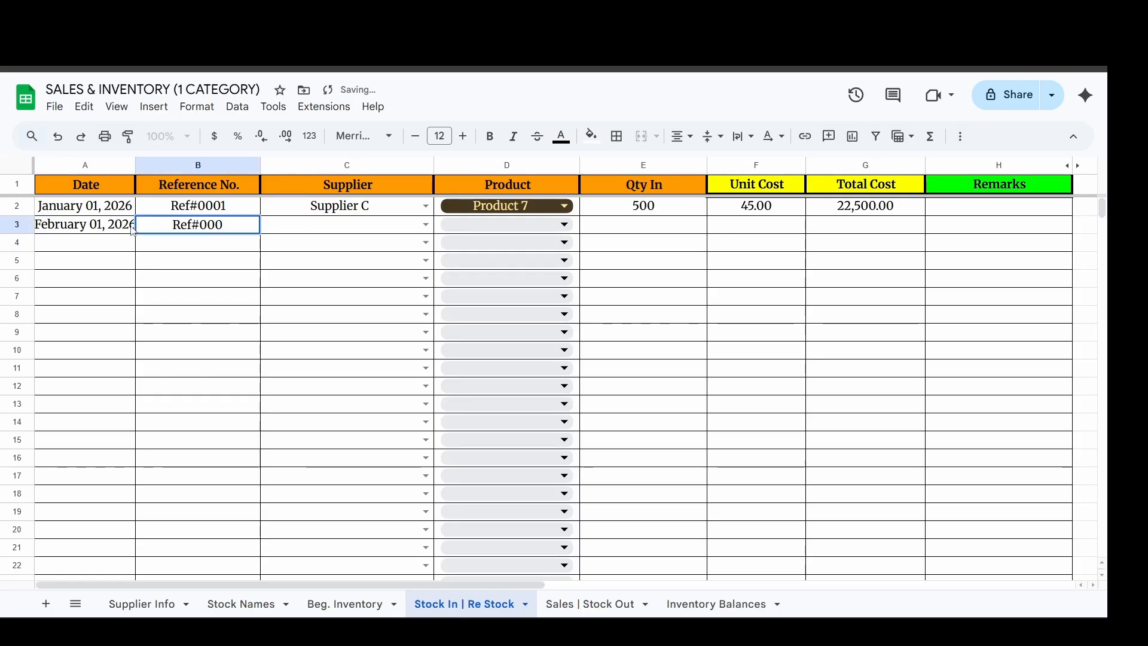
{"action": "type", "text": "2"}
{"action": "key", "text": "Return"}
{"action": "key", "text": "Up"}
{"action": "key", "text": "Right"}
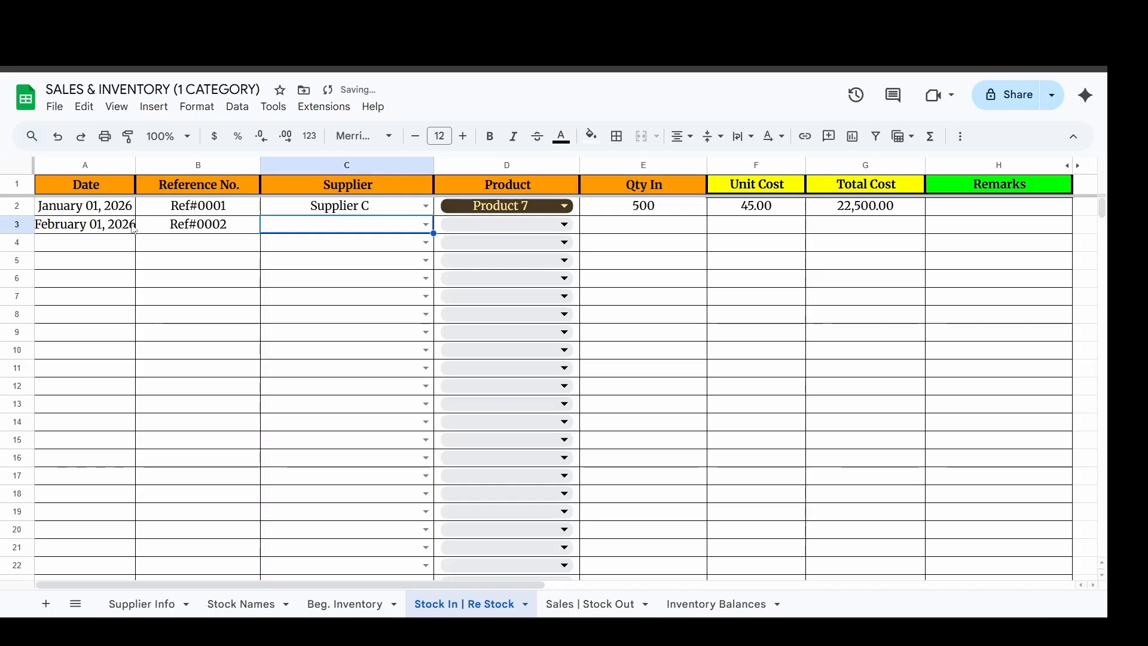
Set the supplier to Supplier B and the product to Product 5 in row 3 of the restock sheet.
{"action": "left_click", "coordinate": [426, 225]}
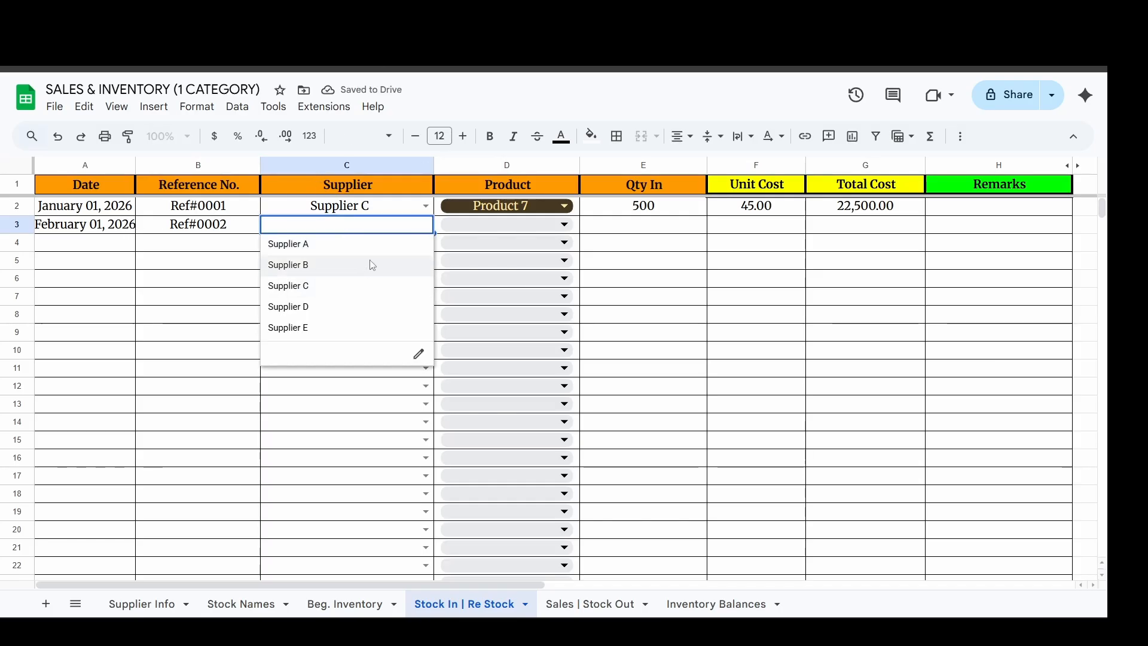
{"action": "left_click", "coordinate": [372, 263]}
{"action": "key", "text": "Right"}
{"action": "key", "text": "Return"}
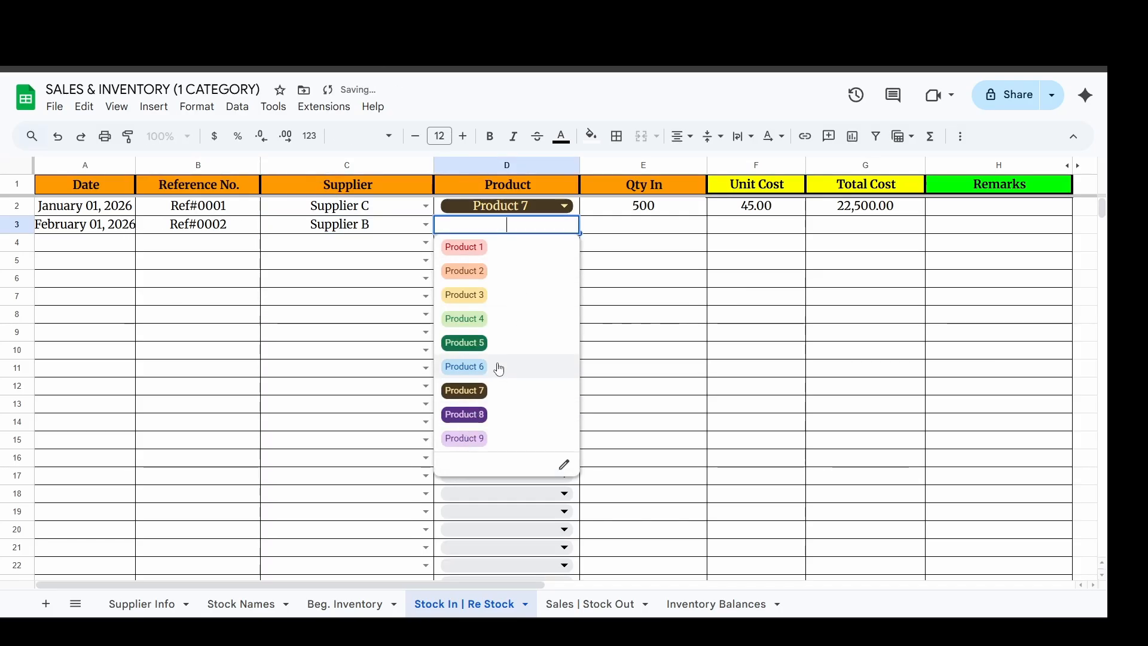
{"action": "left_click", "coordinate": [502, 352]}
Enter a Qty In of 200 and a unit cost of 40 for the Product 5 restock, and review its total cost.
{"action": "left_click", "coordinate": [671, 213]}
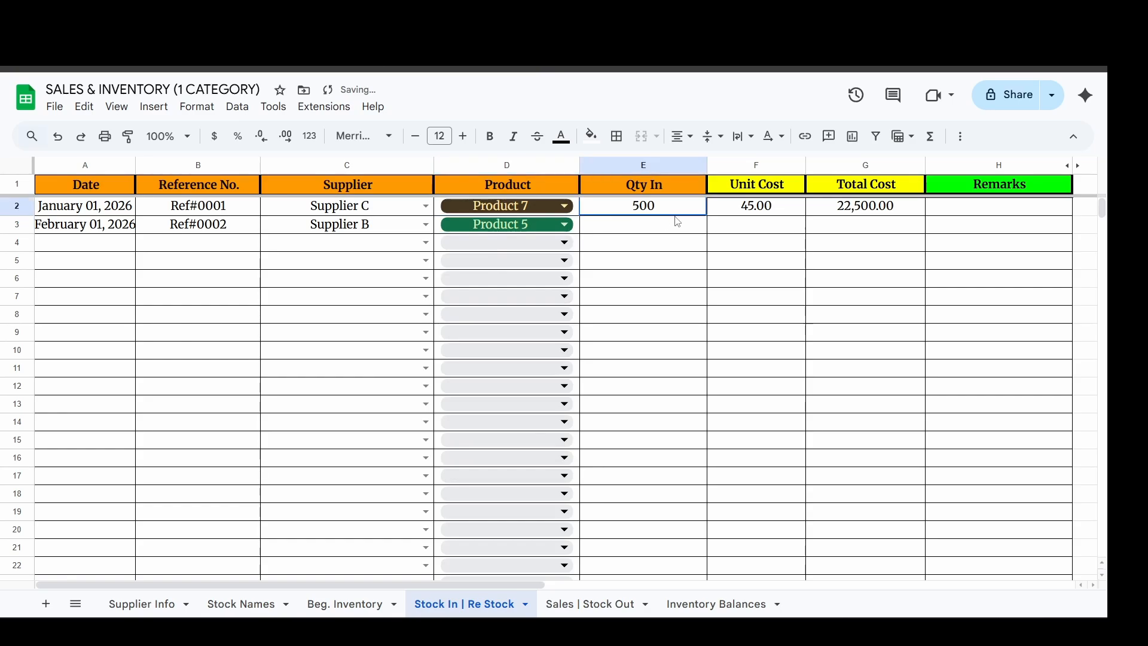
{"action": "left_click", "coordinate": [668, 229]}
{"action": "type", "text": "200"}
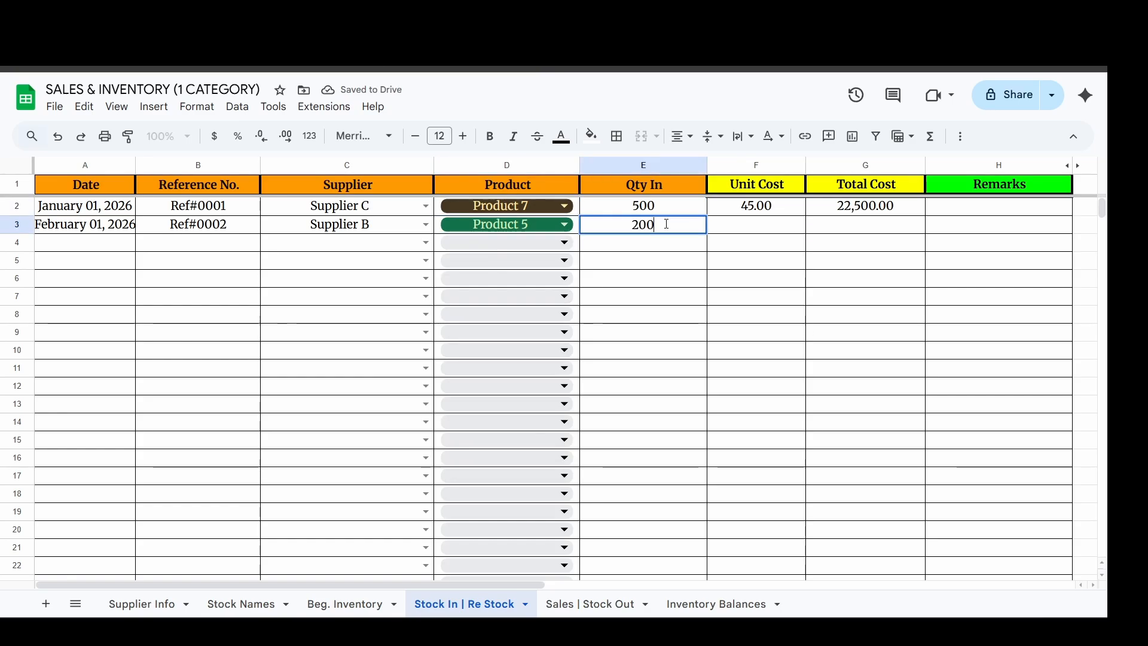
{"action": "key", "text": "Return"}
{"action": "key", "text": "Up"}
{"action": "key", "text": "Right"}
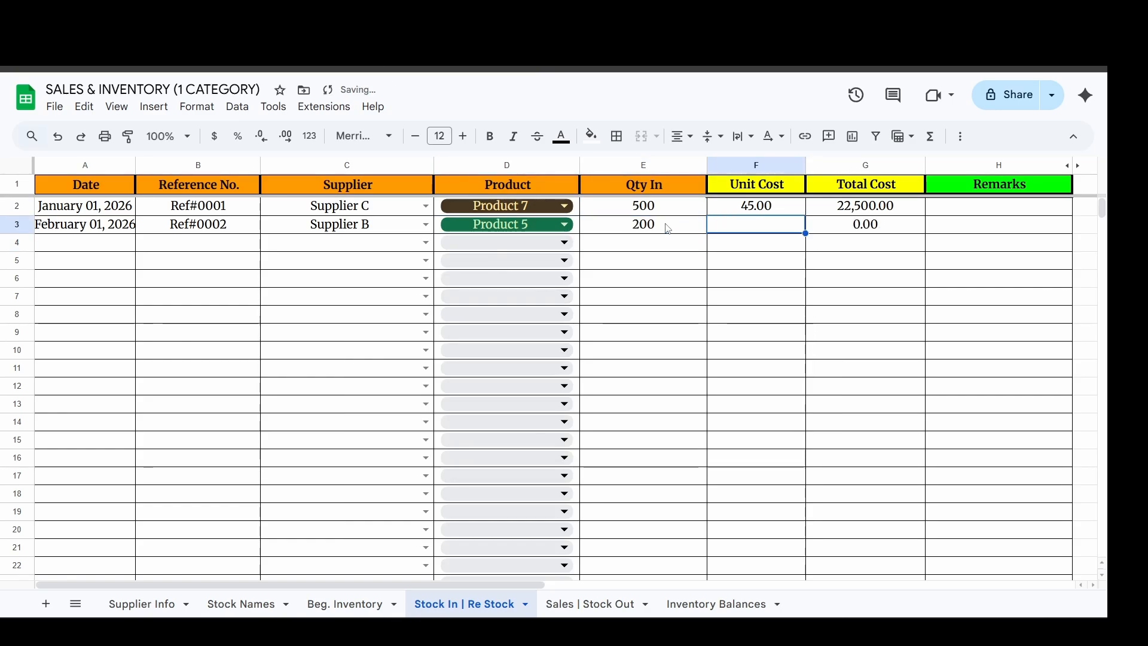
{"action": "type", "text": "40"}
{"action": "key", "text": "Return"}
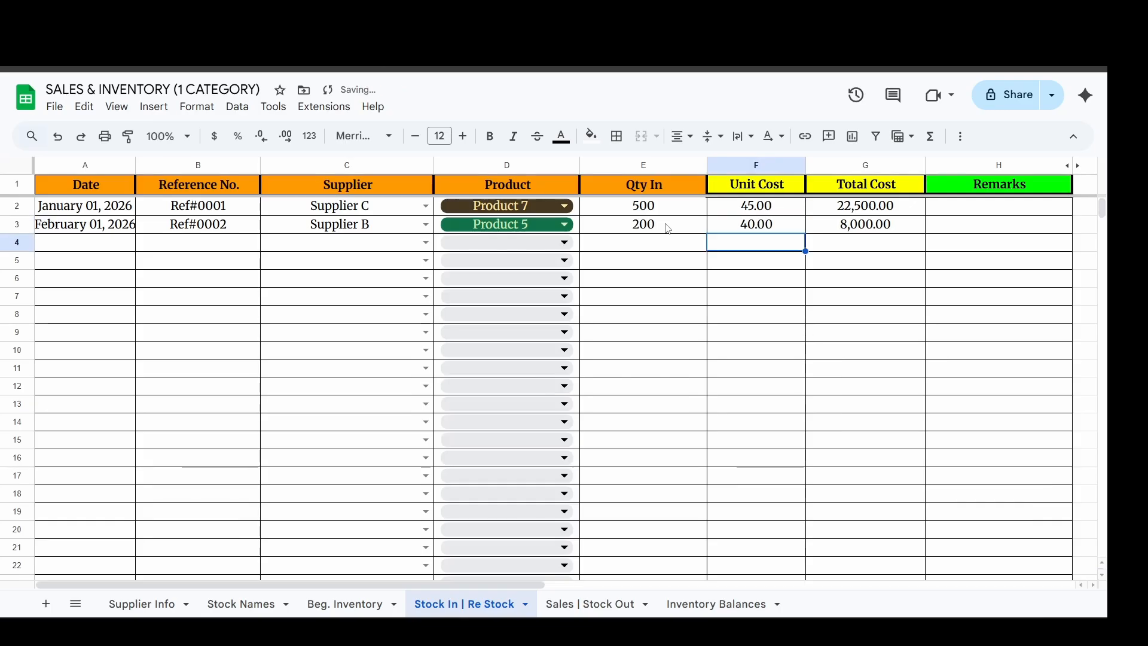
{"action": "left_click", "coordinate": [753, 230]}
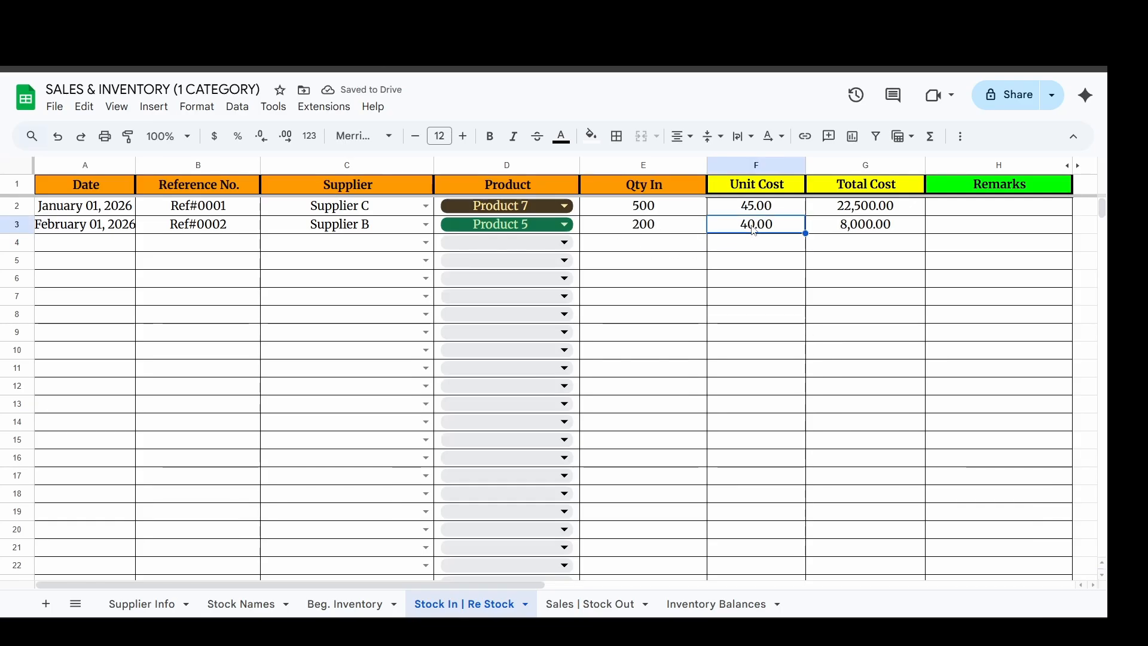
{"action": "left_click", "coordinate": [842, 225]}
{"action": "left_click", "coordinate": [848, 173]}
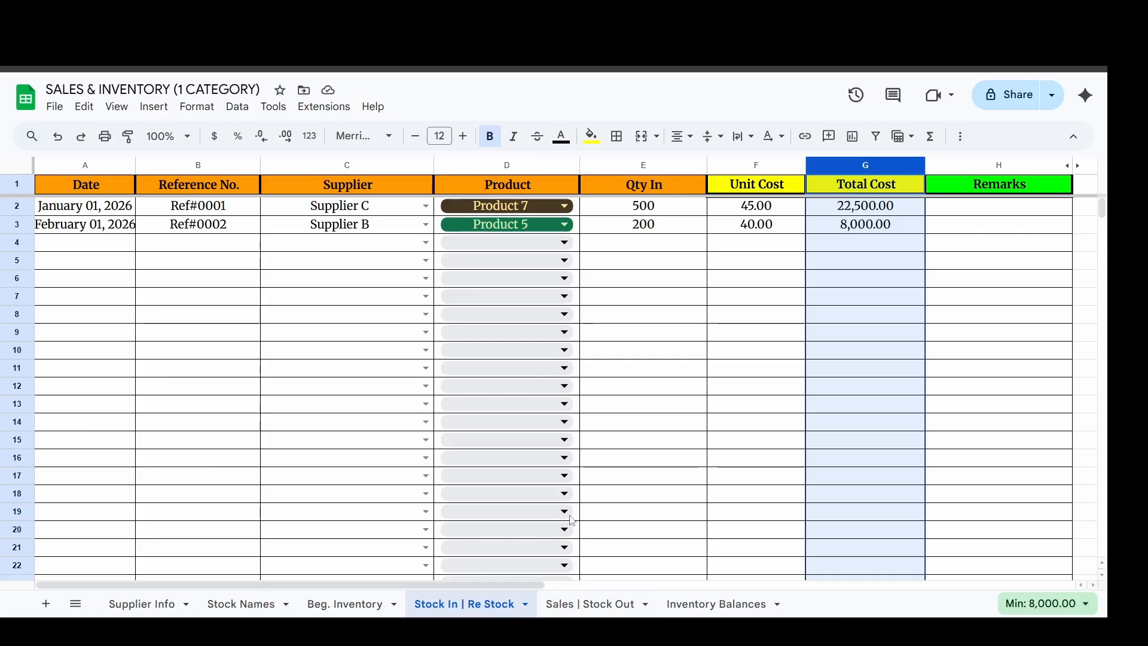
Enter the date February 26, 2026 in row 3 of the Sales | Stock Out sheet.
{"action": "left_click", "coordinate": [604, 605]}
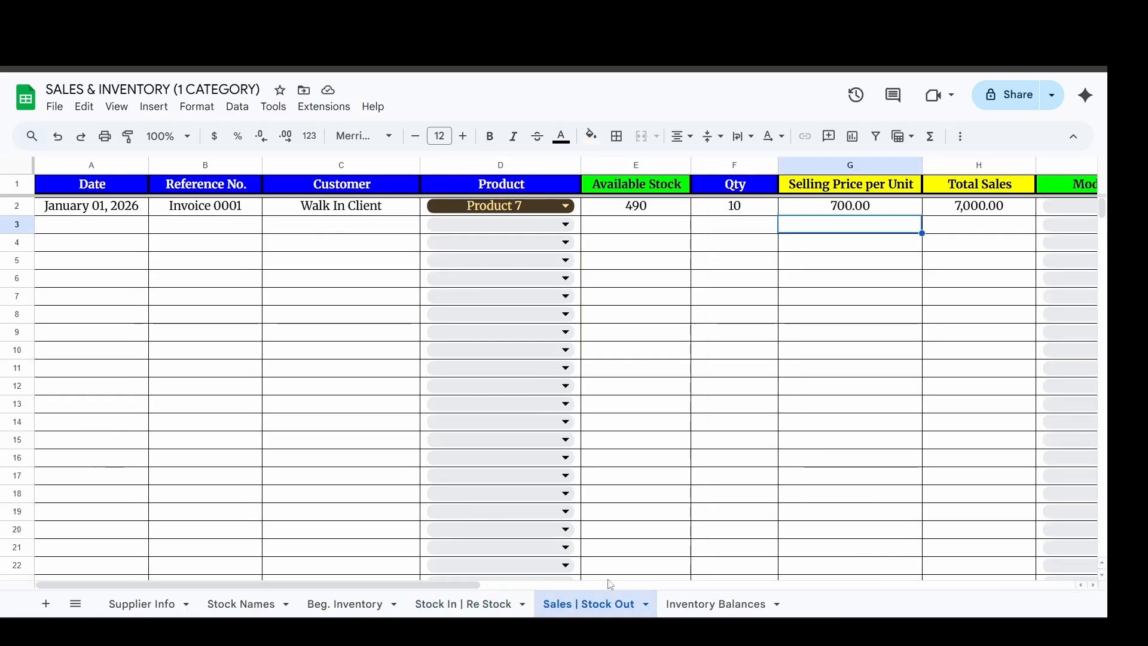
{"action": "left_click", "coordinate": [194, 211]}
{"action": "key", "text": "Down"}
{"action": "key", "text": "Left"}
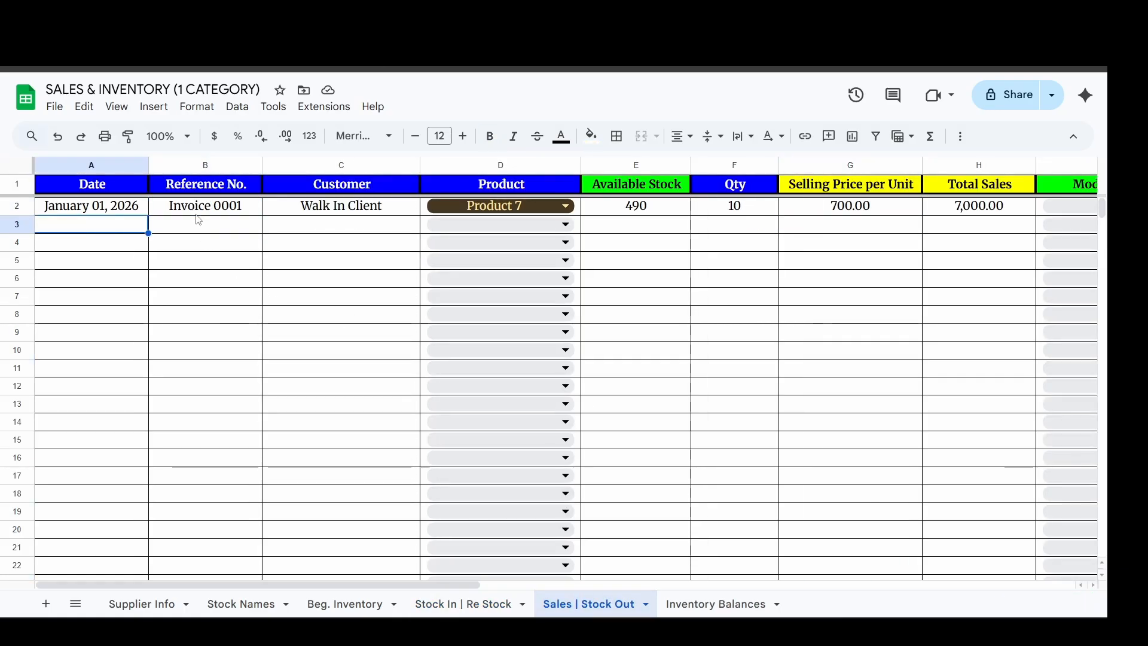
{"action": "type", "text": "2/26"}
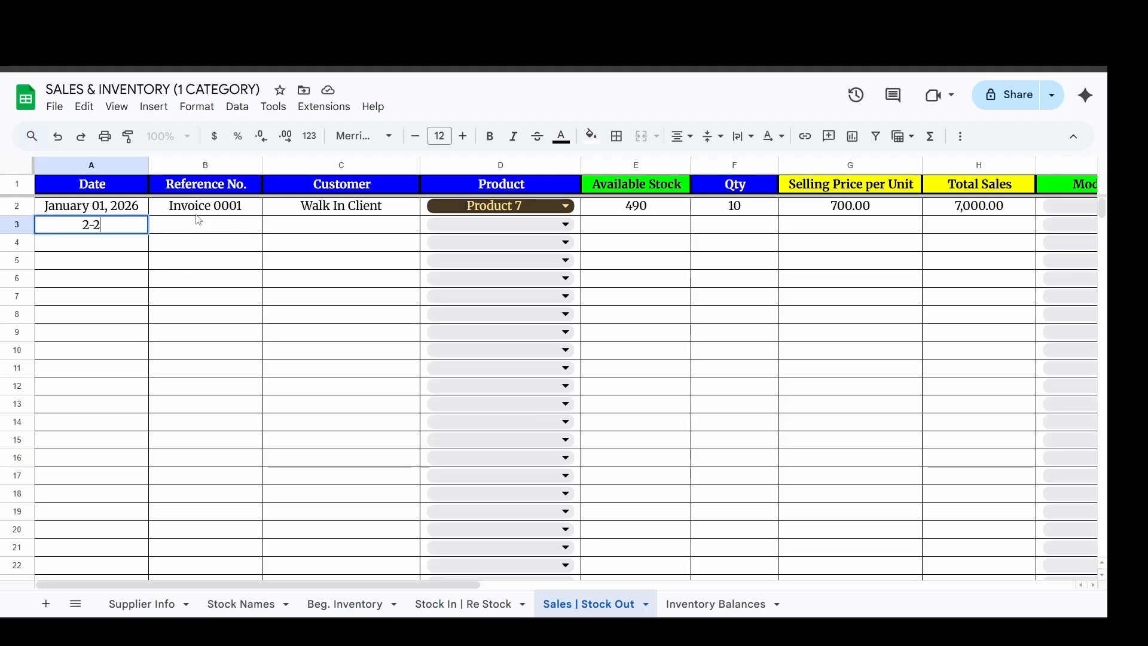
{"action": "key", "text": "Return"}
Copy the invoice reference from row 2 into row 3 of the sales sheet and change it to Invoice 0002.
{"action": "key", "text": "Up"}
{"action": "key", "text": "Right"}
{"action": "key", "text": "ctrl+d"}
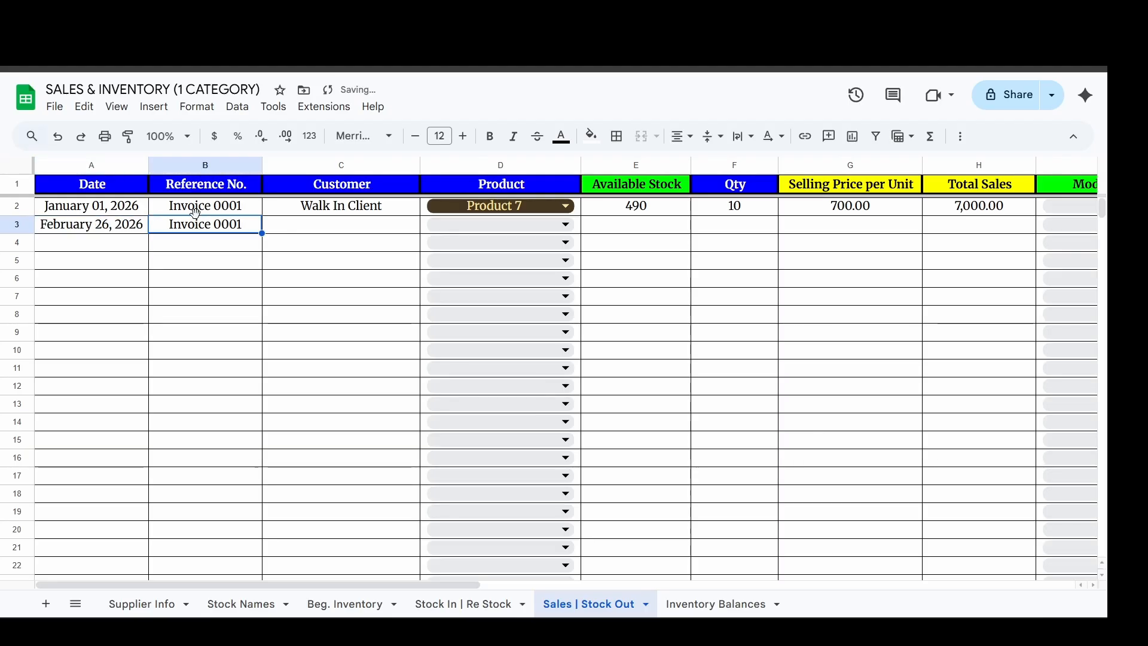
{"action": "type", "text": "3"}
{"action": "key", "text": "Escape"}
{"action": "key", "text": "F2"}
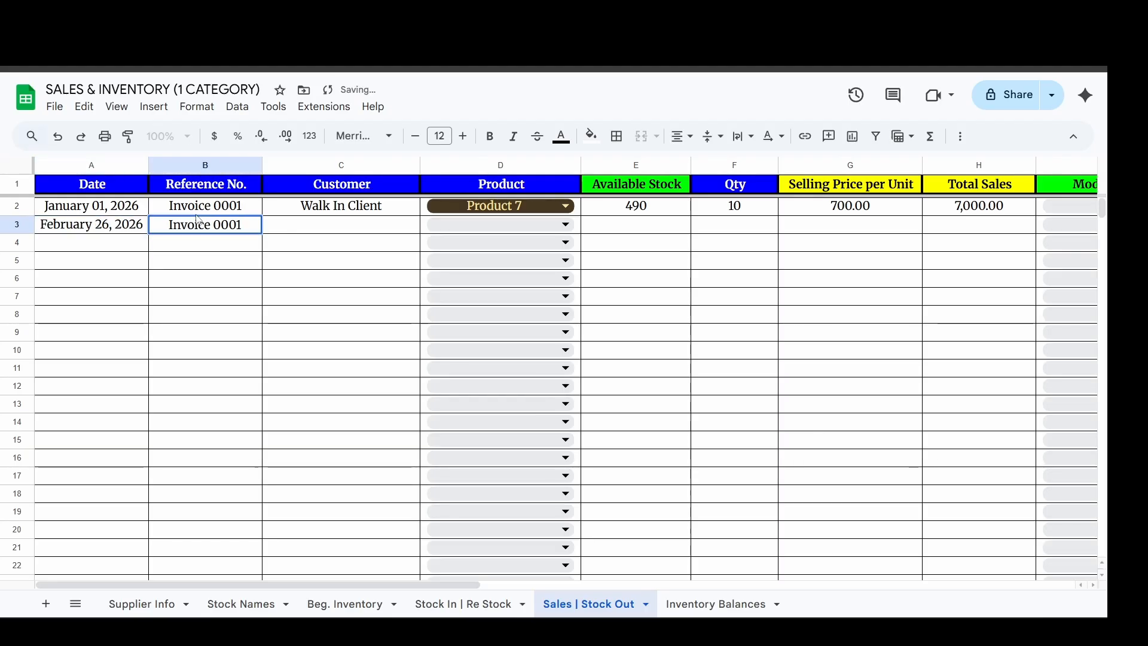
{"action": "key", "text": "BackSpace"}
{"action": "type", "text": "2"}
{"action": "key", "text": "Return"}
Copy the customer entry Walk In Client from row 2 into row 3 of the sales sheet.
{"action": "key", "text": "Up"}
{"action": "key", "text": "Right"}
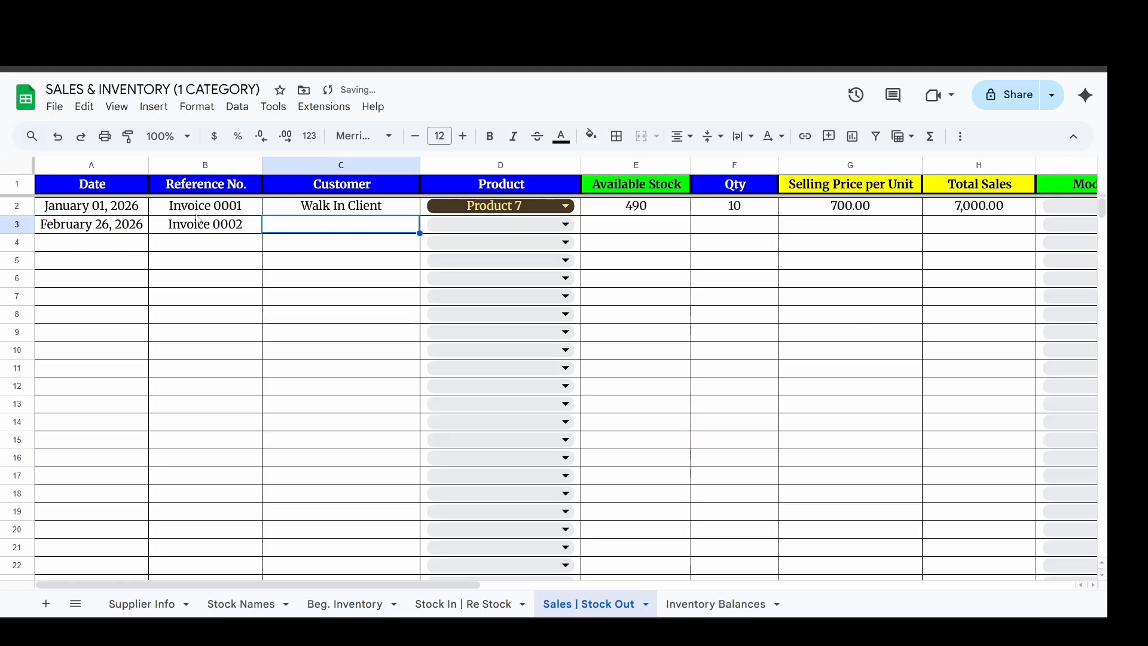
{"action": "key", "text": "ctrl+d"}
{"action": "key", "text": "Right"}
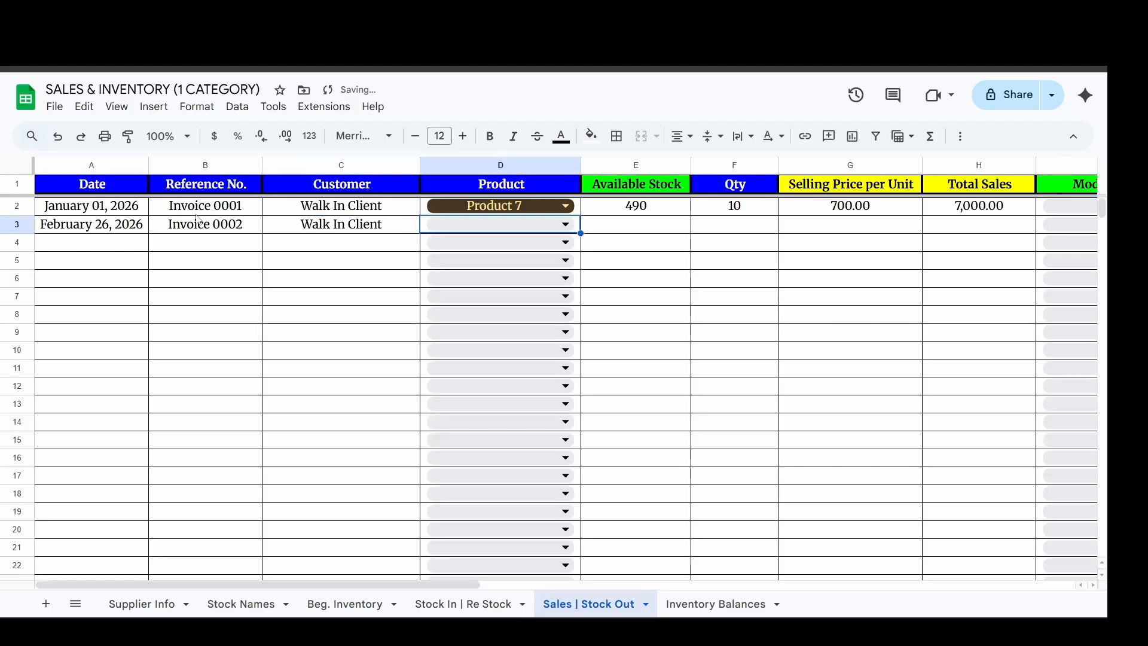
Choose Product 6 for the sale in row 3, replace it with Product 5 and check the available stock.
{"action": "left_click", "coordinate": [516, 229]}
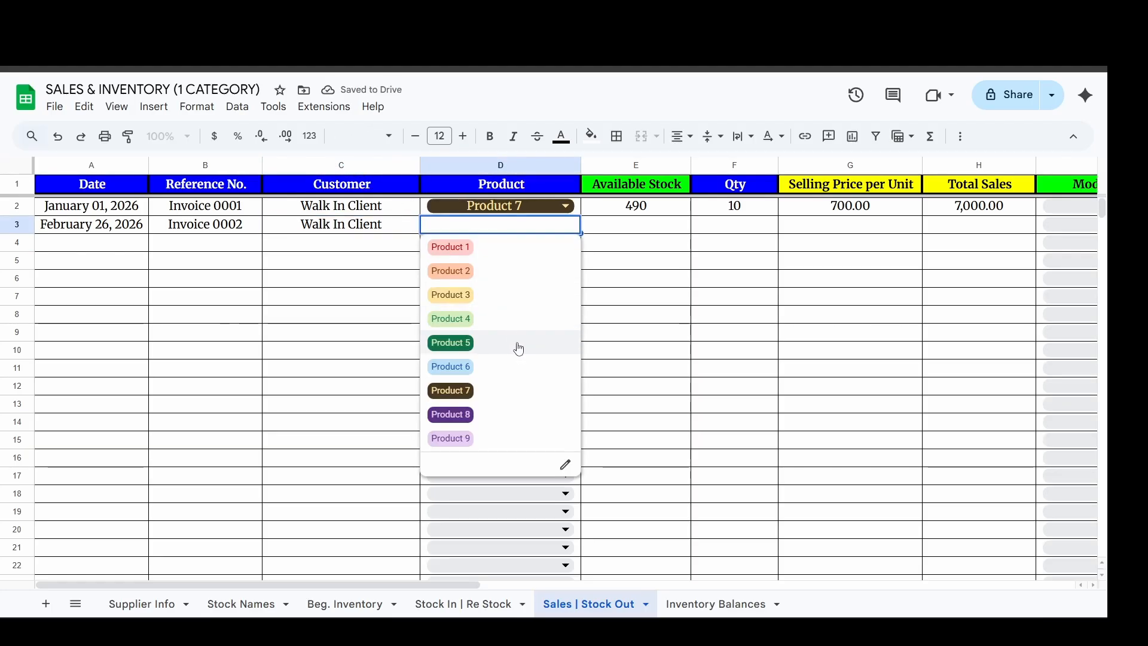
{"action": "left_click", "coordinate": [523, 366]}
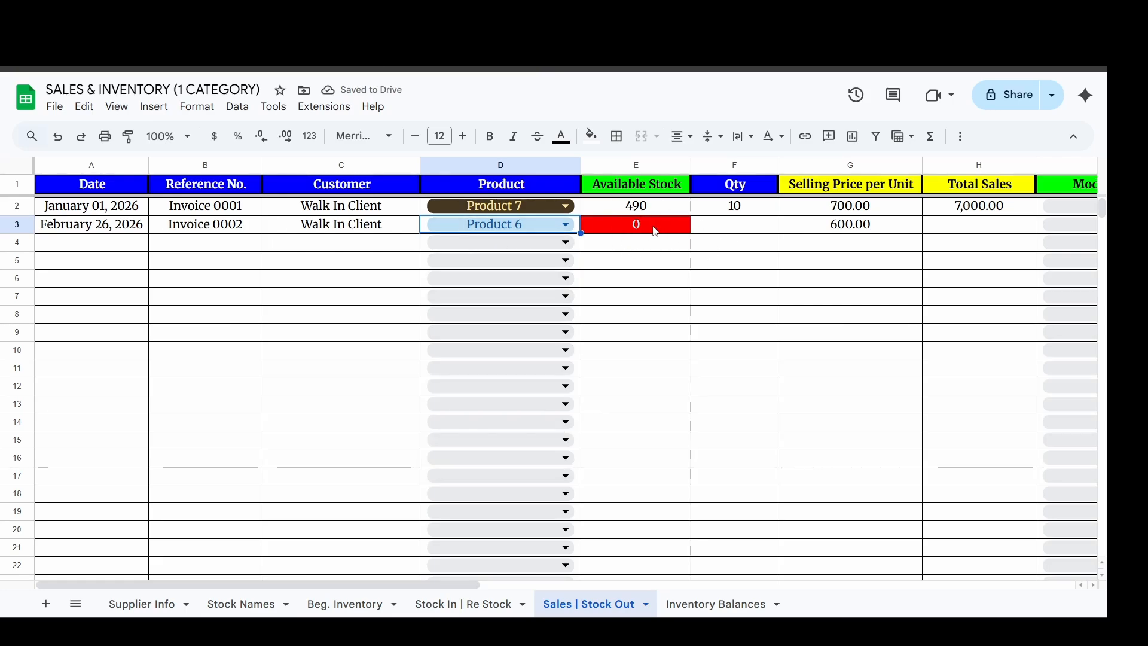
{"action": "left_click", "coordinate": [553, 225]}
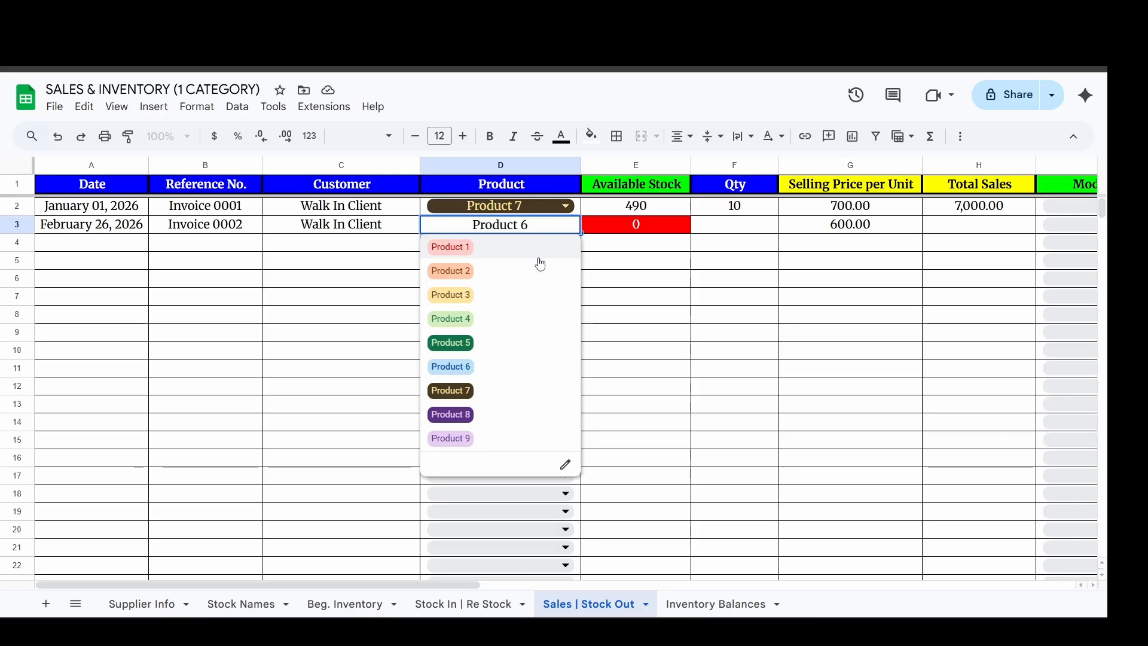
{"action": "left_click", "coordinate": [533, 340]}
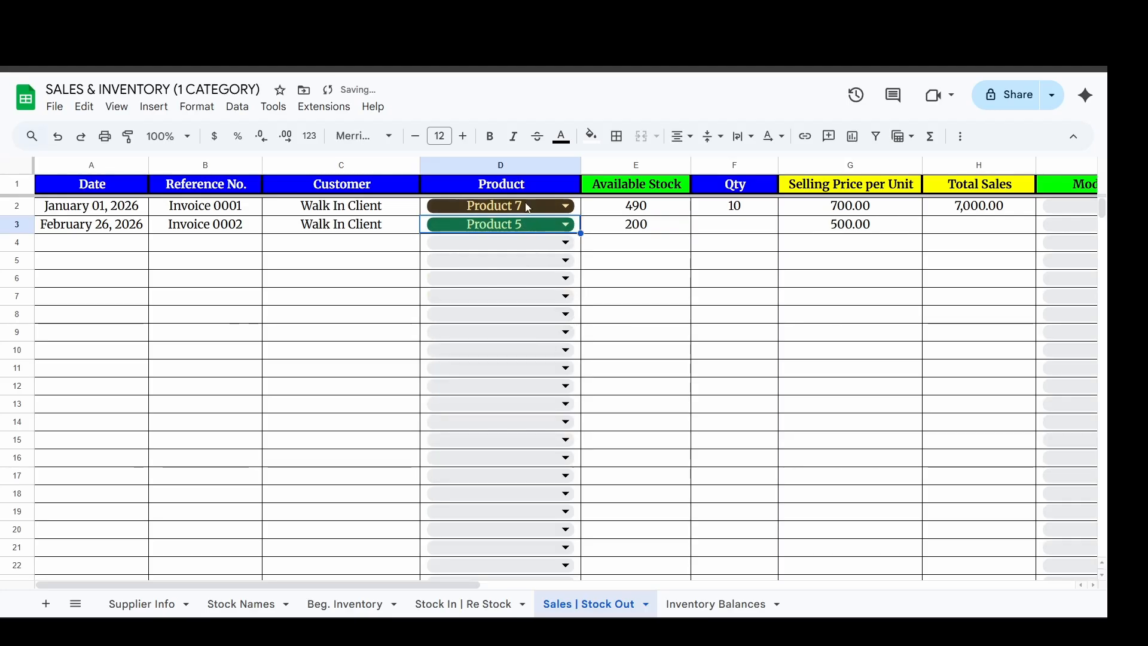
{"action": "left_click", "coordinate": [616, 222]}
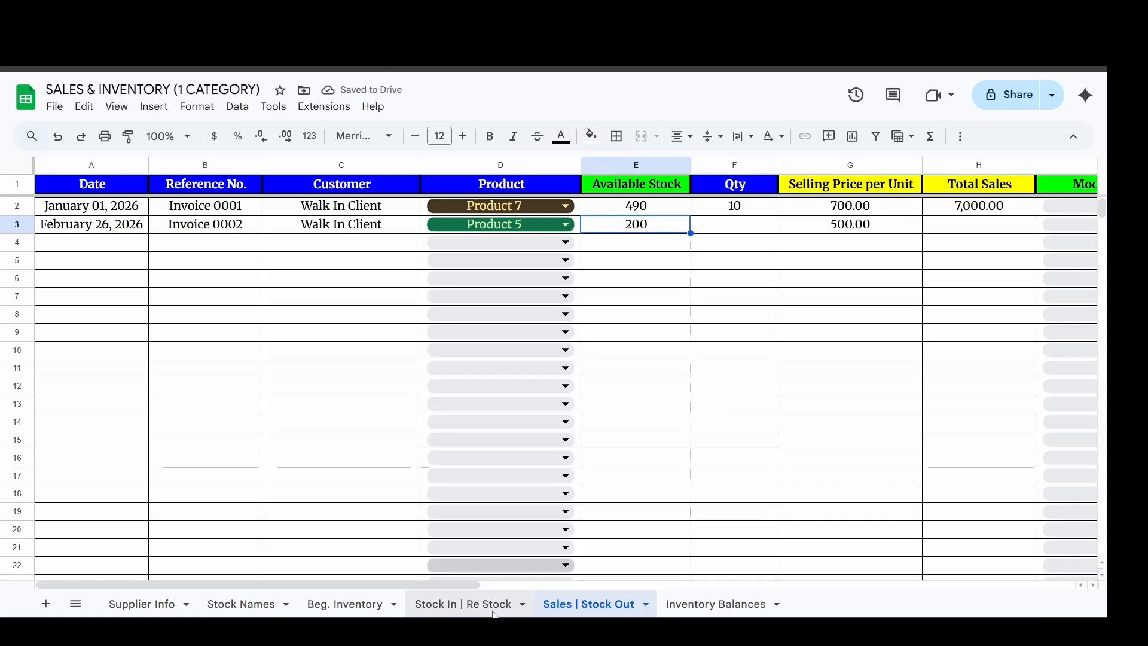
Check the restock entry, enter a sales quantity of 5 for Product 5 and review the calculated sale figures.
{"action": "left_click", "coordinate": [464, 603]}
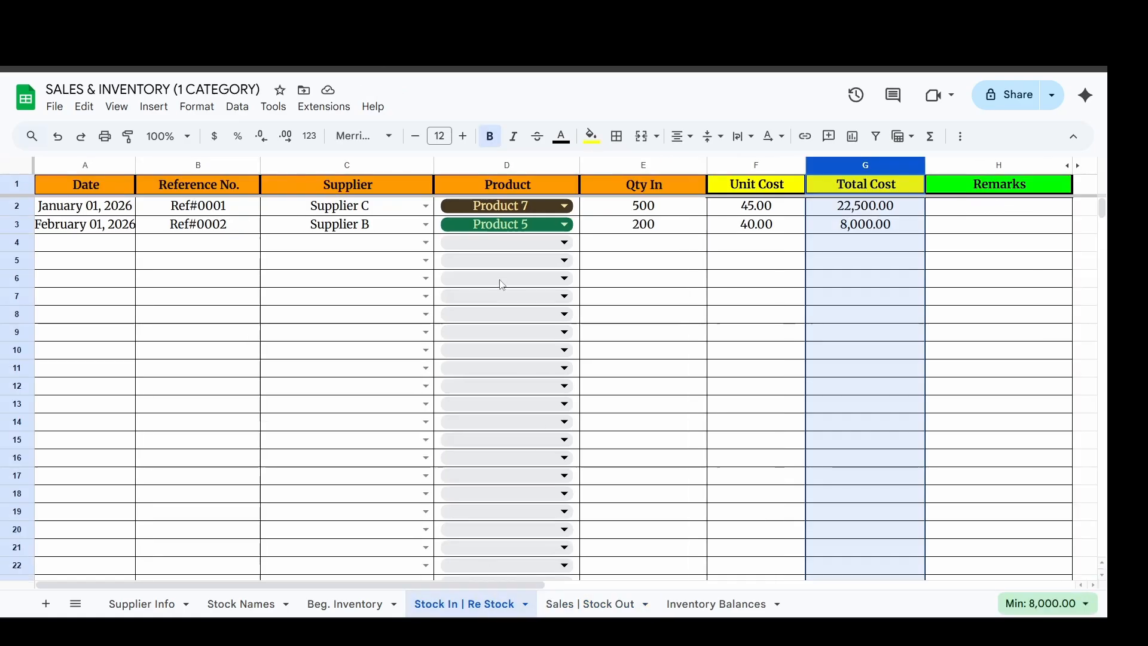
{"action": "left_click", "coordinate": [556, 604]}
{"action": "left_click", "coordinate": [714, 232]}
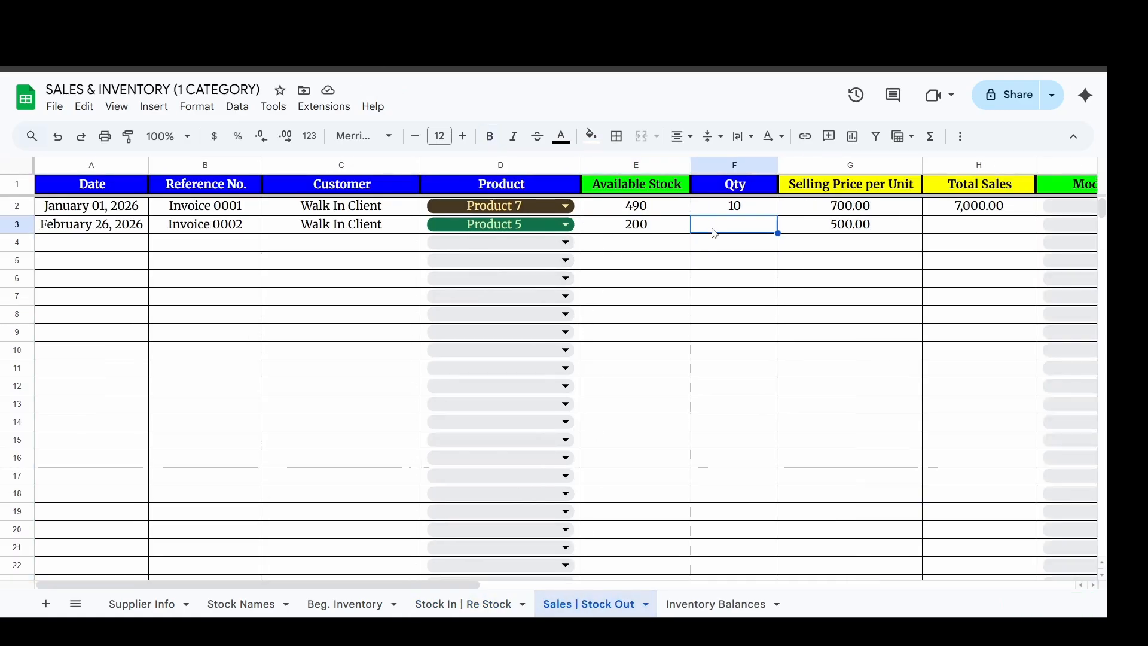
{"action": "type", "text": "5"}
{"action": "key", "text": "Return"}
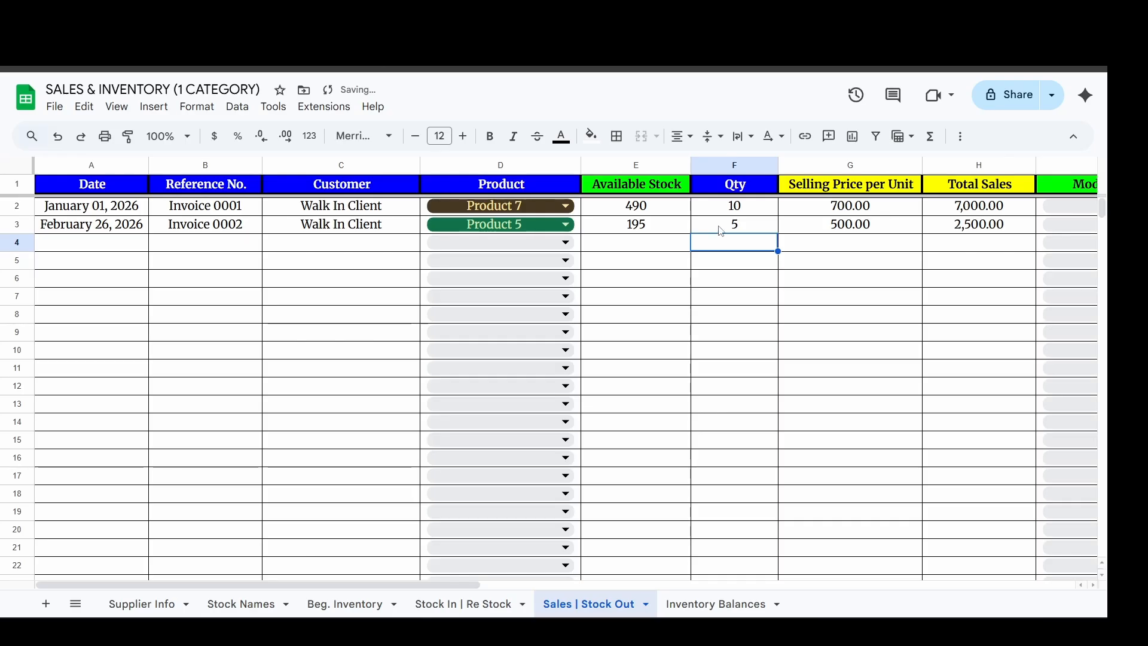
{"action": "left_click", "coordinate": [720, 230]}
{"action": "left_click", "coordinate": [844, 224]}
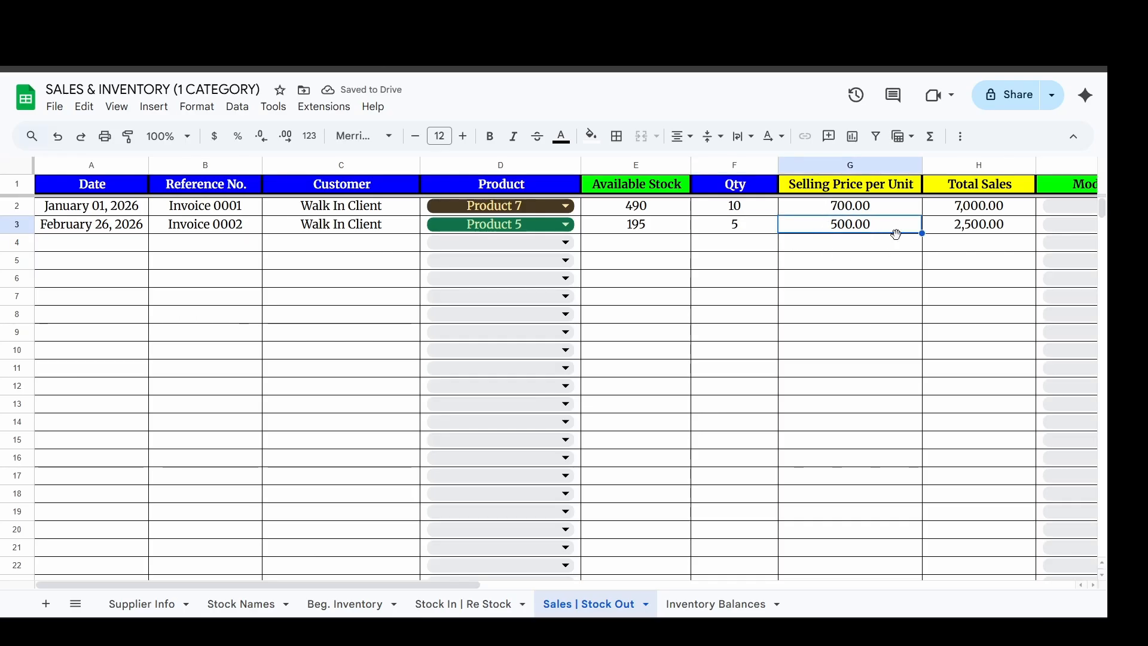
{"action": "left_click", "coordinate": [953, 229]}
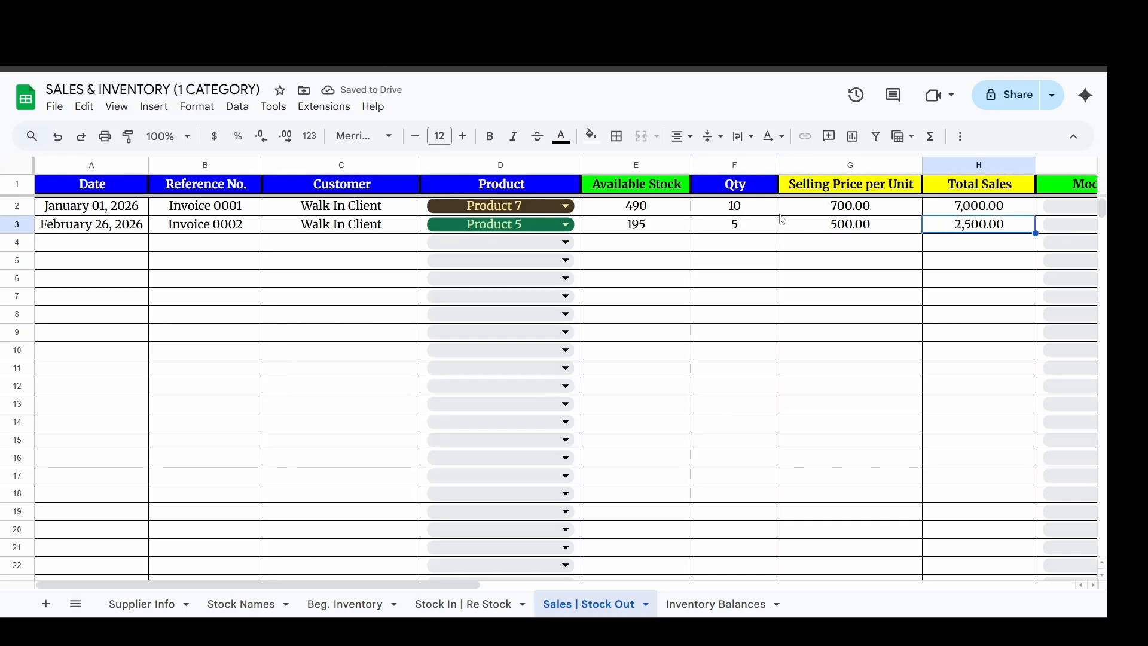
{"action": "left_click", "coordinate": [648, 165]}
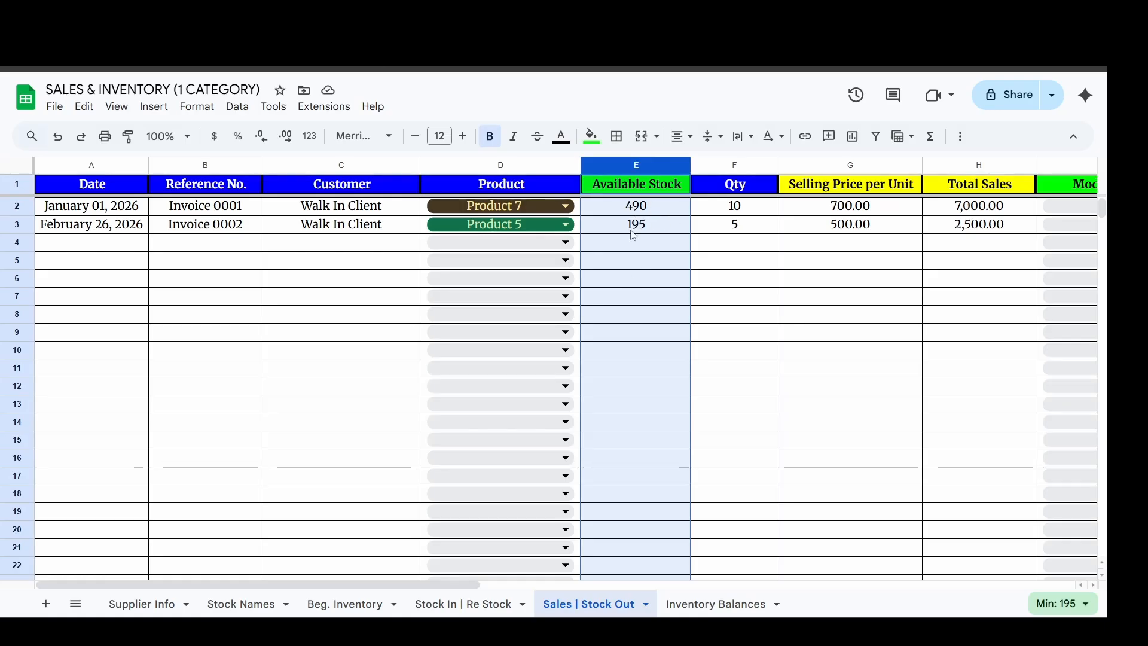
Try sales quantities of 4 and 100 for Product 5 in row 3 of the sales sheet.
{"action": "left_click", "coordinate": [678, 230]}
{"action": "left_click", "coordinate": [710, 226]}
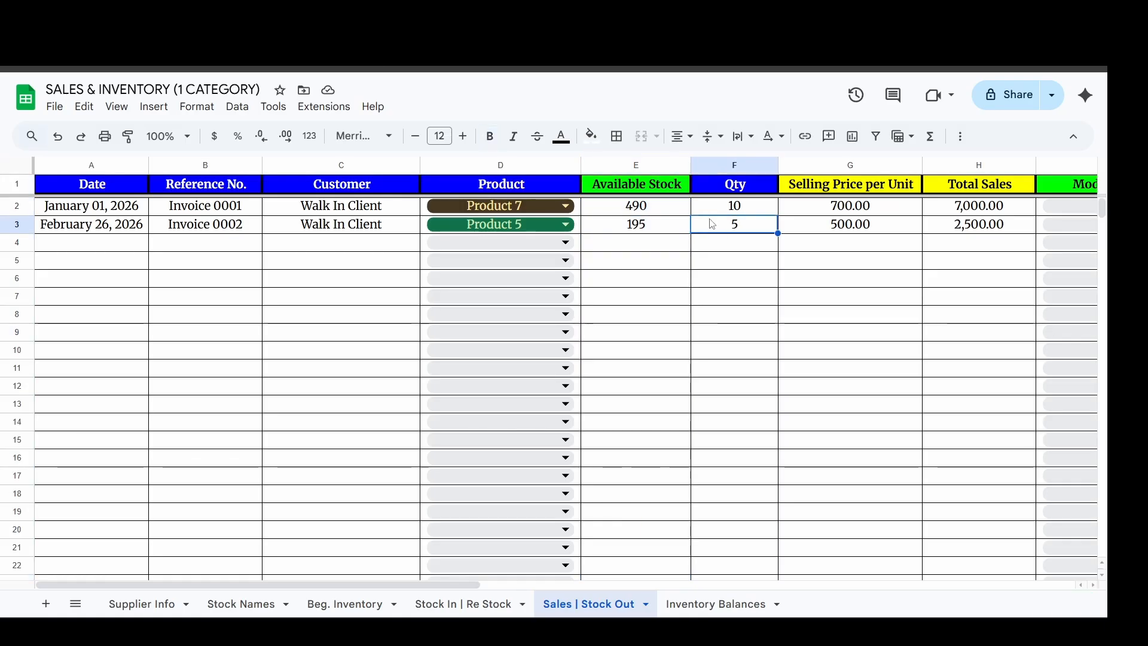
{"action": "type", "text": "4"}
{"action": "key", "text": "Return"}
{"action": "key", "text": "Up"}
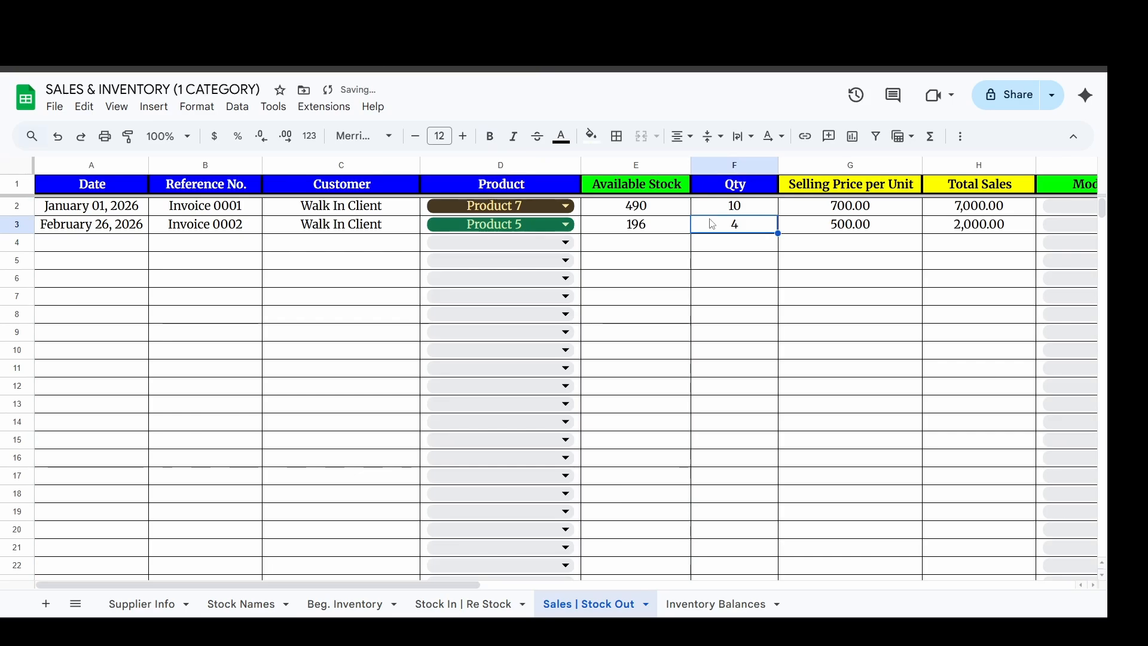
{"action": "type", "text": "100"}
{"action": "key", "text": "Return"}
{"action": "left_click", "coordinate": [723, 214]}
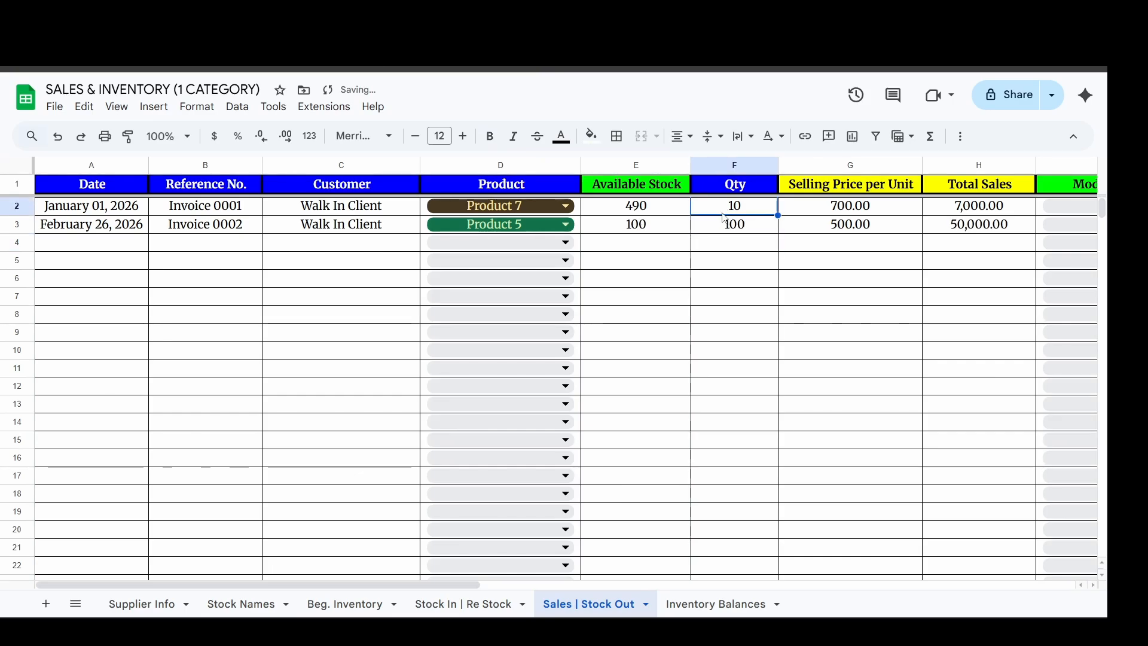
Change the Product 5 sales quantity in row 3 to 66 and finally to 67.
{"action": "left_click", "coordinate": [724, 221]}
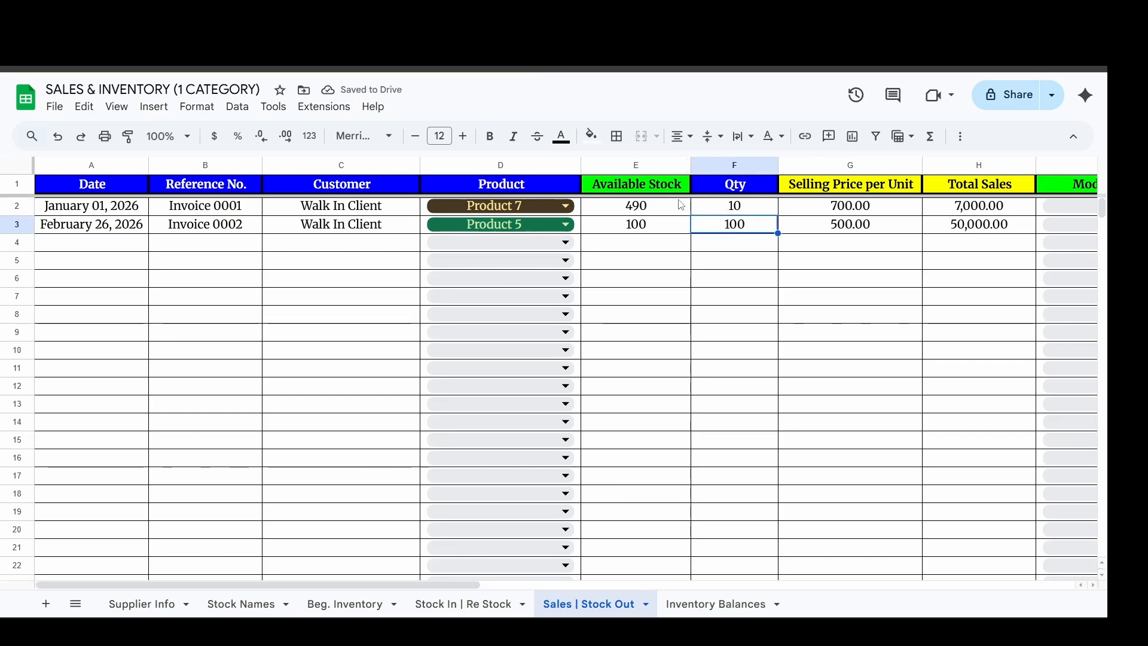
{"action": "type", "text": "66"}
{"action": "key", "text": "Return"}
{"action": "key", "text": "Up"}
{"action": "type", "text": "6"}
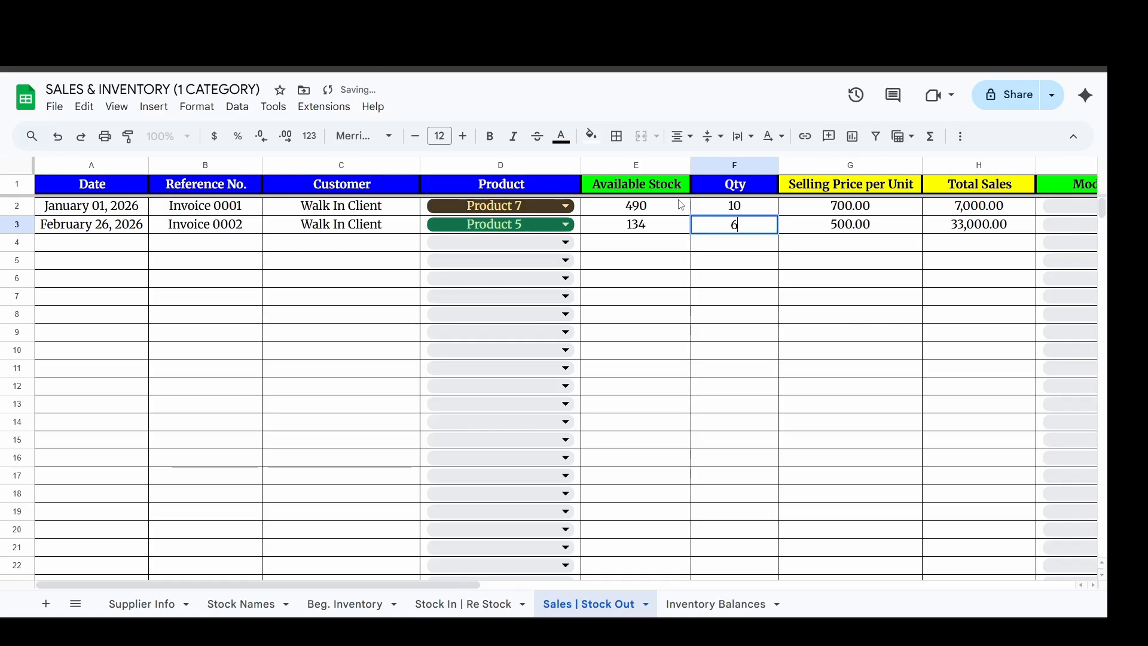
{"action": "type", "text": "7"}
{"action": "key", "text": "Return"}
{"action": "left_click", "coordinate": [741, 229]}
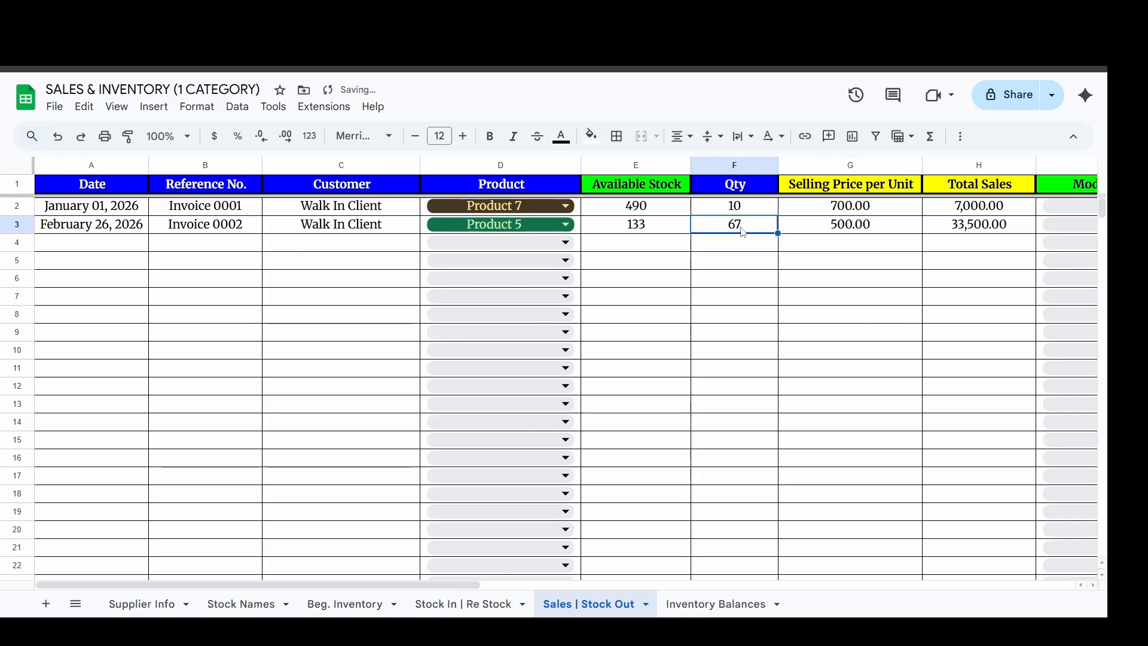
Examine the full Product 1 and Product 5 rows in the Inventory Balances sheet.
{"action": "left_click", "coordinate": [716, 604]}
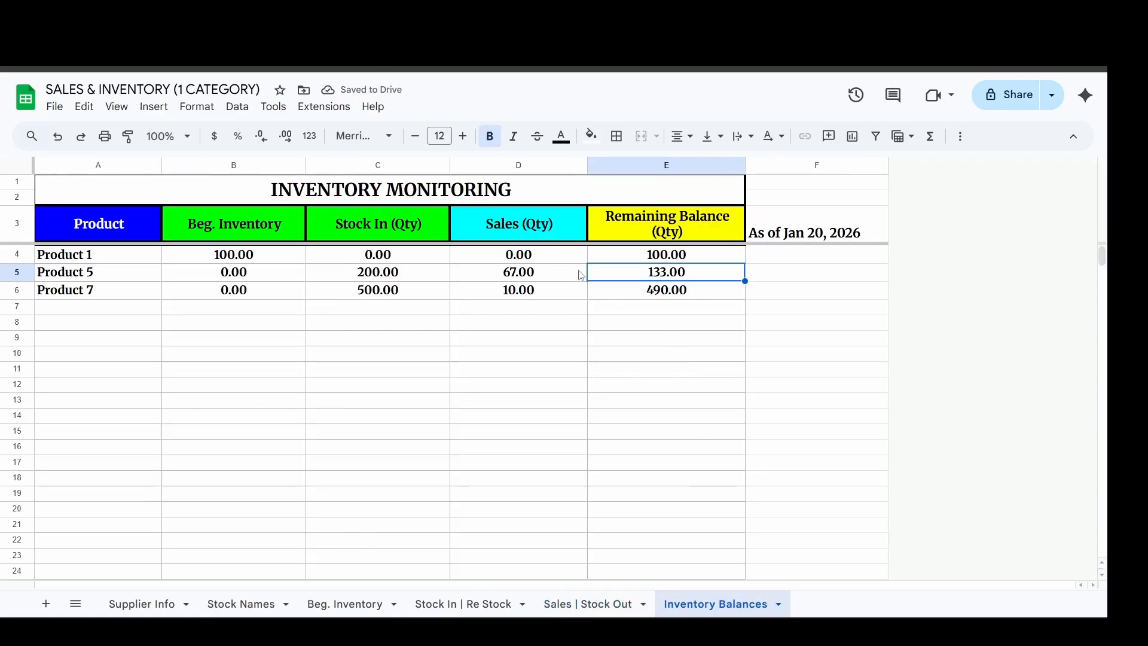
{"action": "left_click_drag", "start_coordinate": [131, 257], "coordinate": [607, 267]}
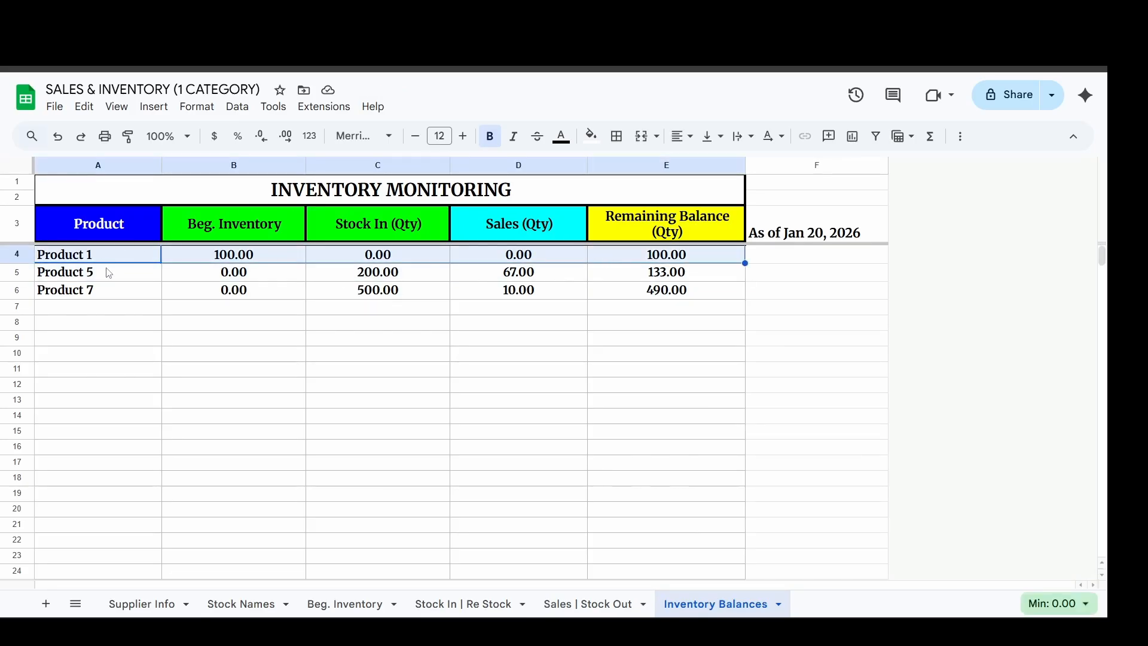
{"action": "left_click_drag", "start_coordinate": [116, 281], "coordinate": [635, 275]}
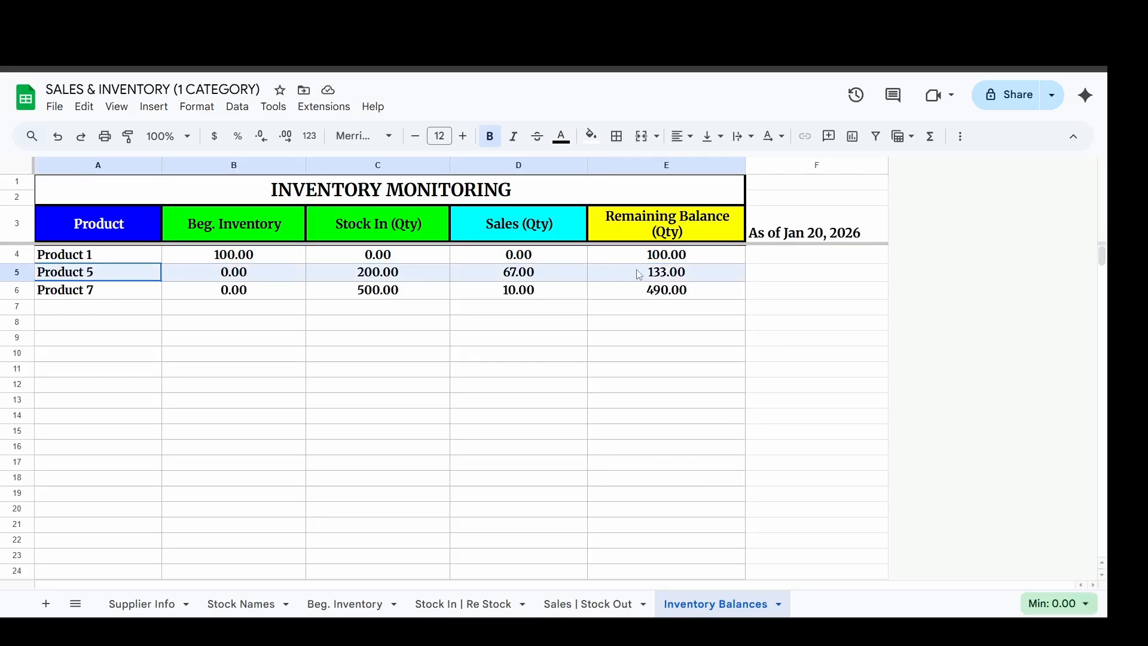
Check the sales quantity and remaining balance of Product 5 in the inventory monitoring table.
{"action": "left_click", "coordinate": [544, 274]}
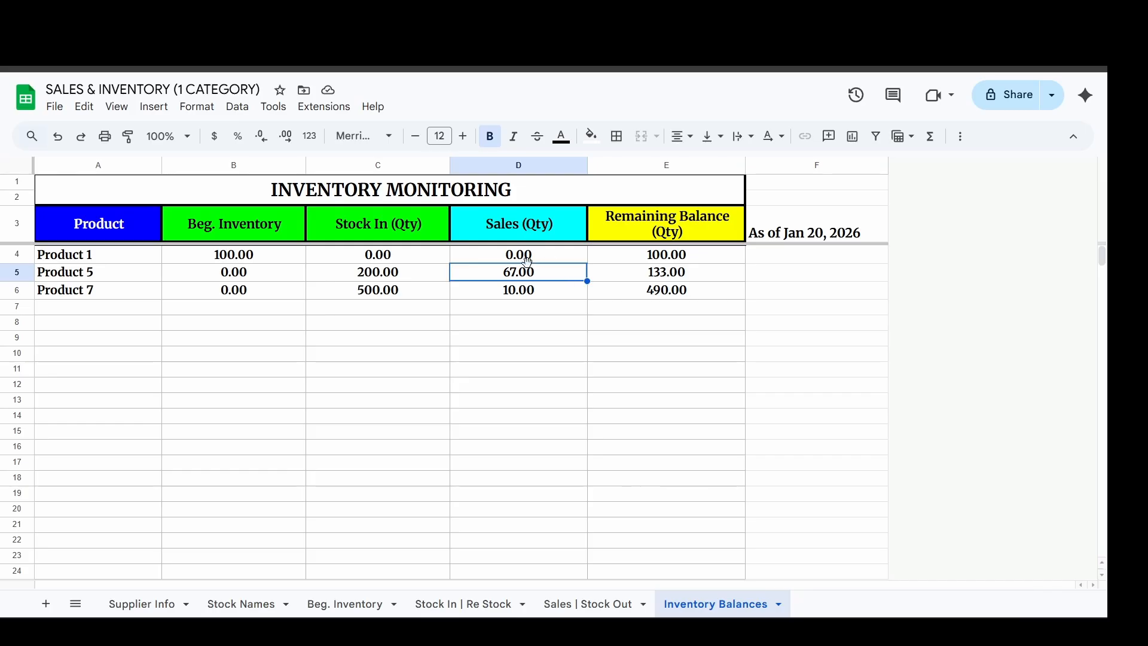
{"action": "left_click", "coordinate": [615, 278]}
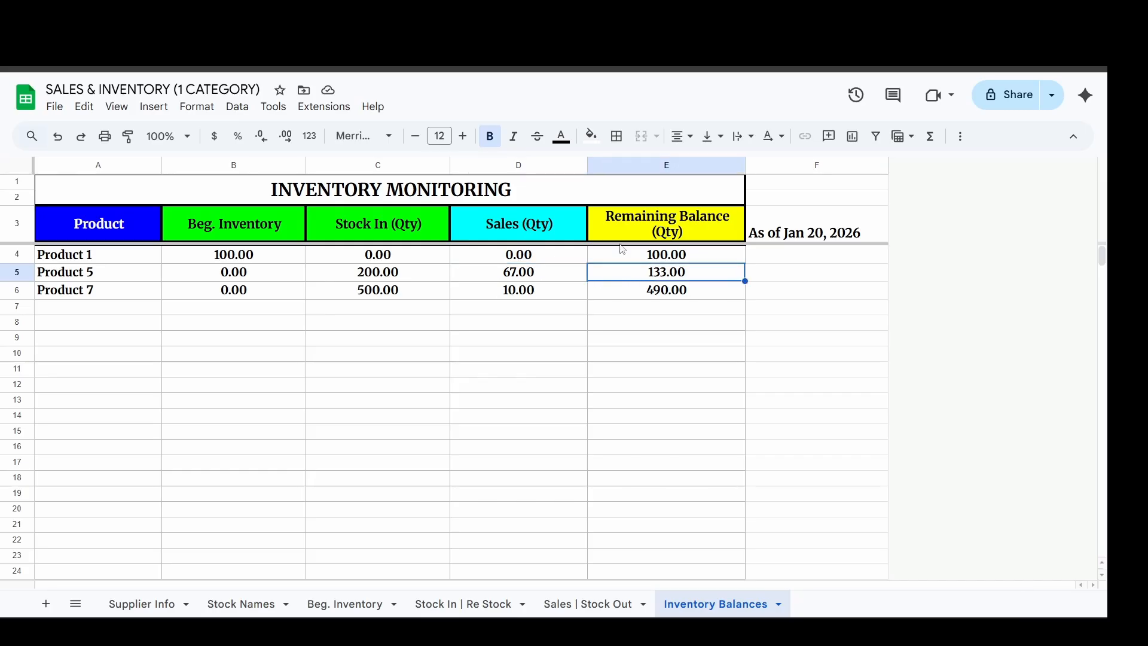
{"action": "left_click", "coordinate": [624, 170]}
{"action": "left_click", "coordinate": [657, 275]}
Review the Product 7 row with its sales quantity and remaining balance, and select the remaining balance of Product 5.
{"action": "left_click_drag", "start_coordinate": [88, 291], "coordinate": [557, 299]}
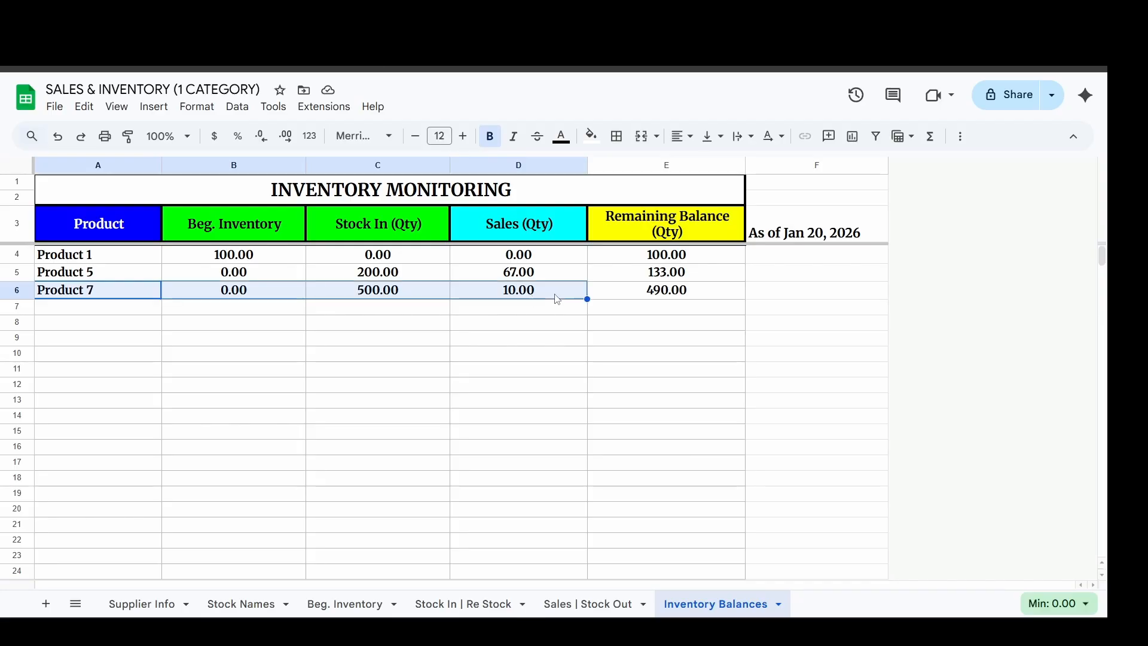
{"action": "left_click", "coordinate": [619, 296]}
{"action": "left_click", "coordinate": [556, 293]}
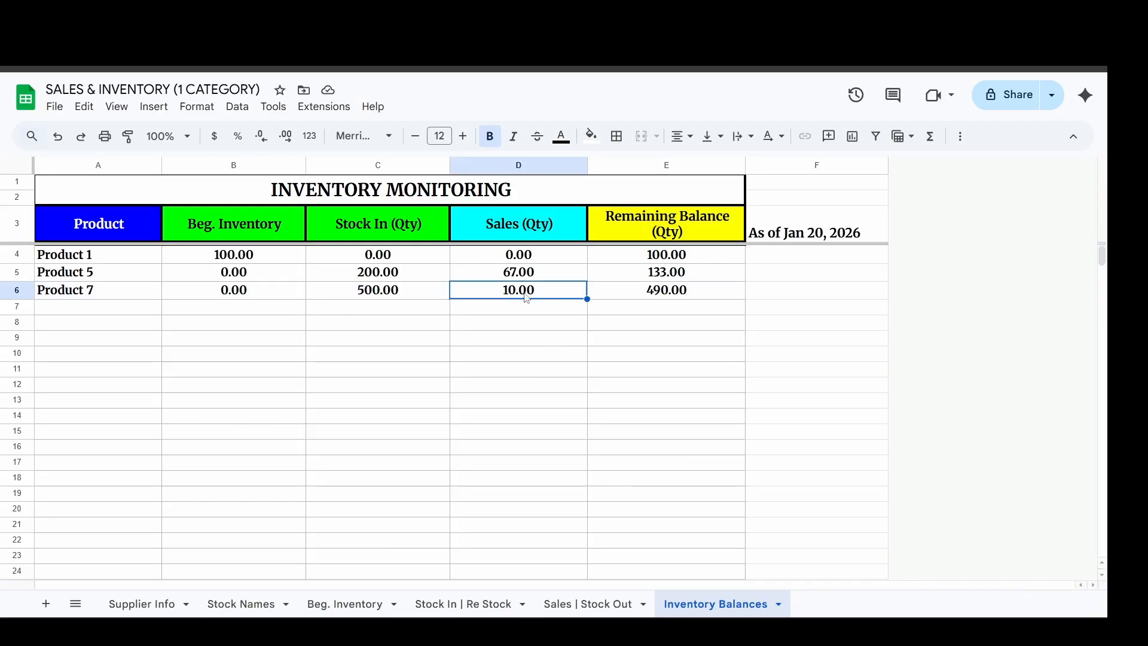
{"action": "left_click", "coordinate": [610, 297]}
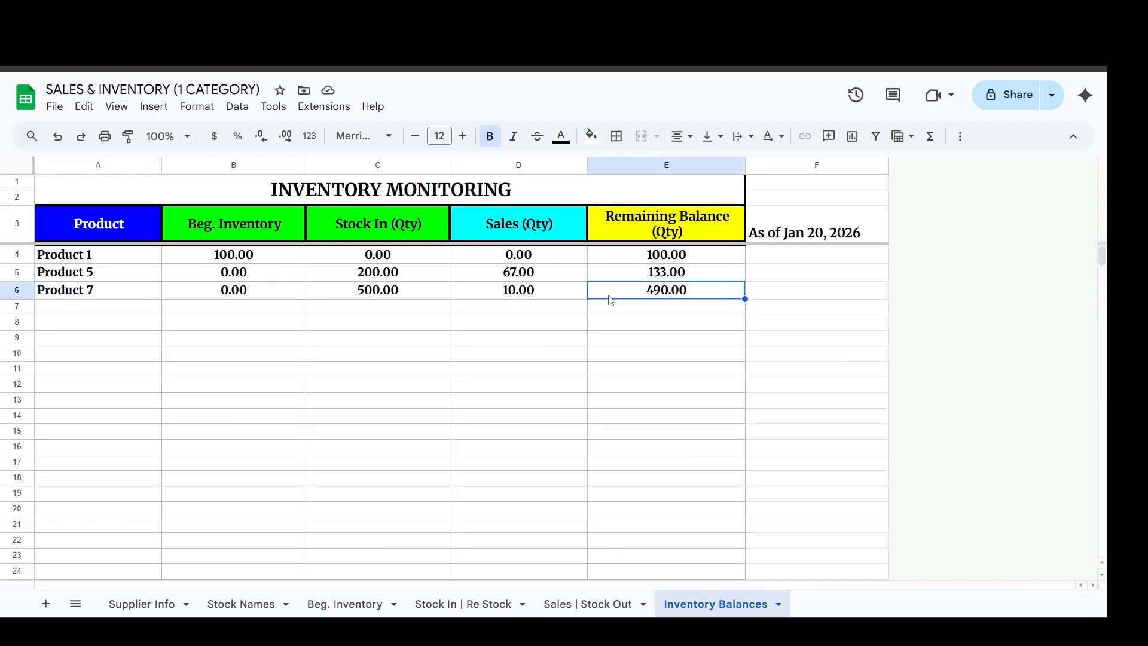
{"action": "left_click", "coordinate": [637, 354]}
{"action": "left_click", "coordinate": [612, 276]}
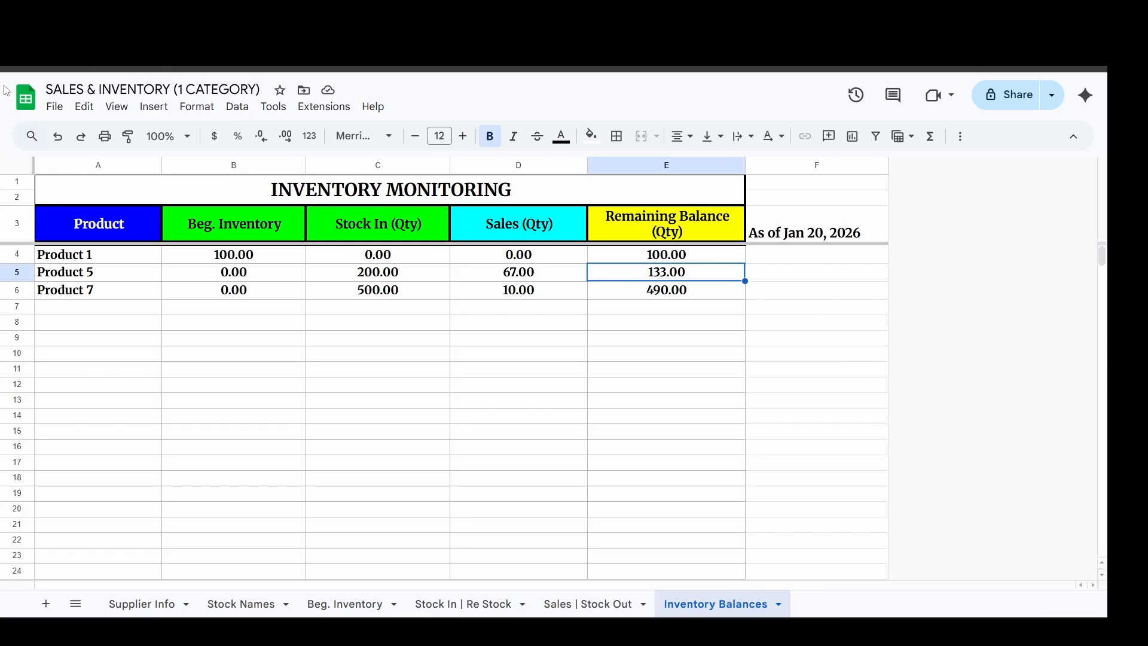